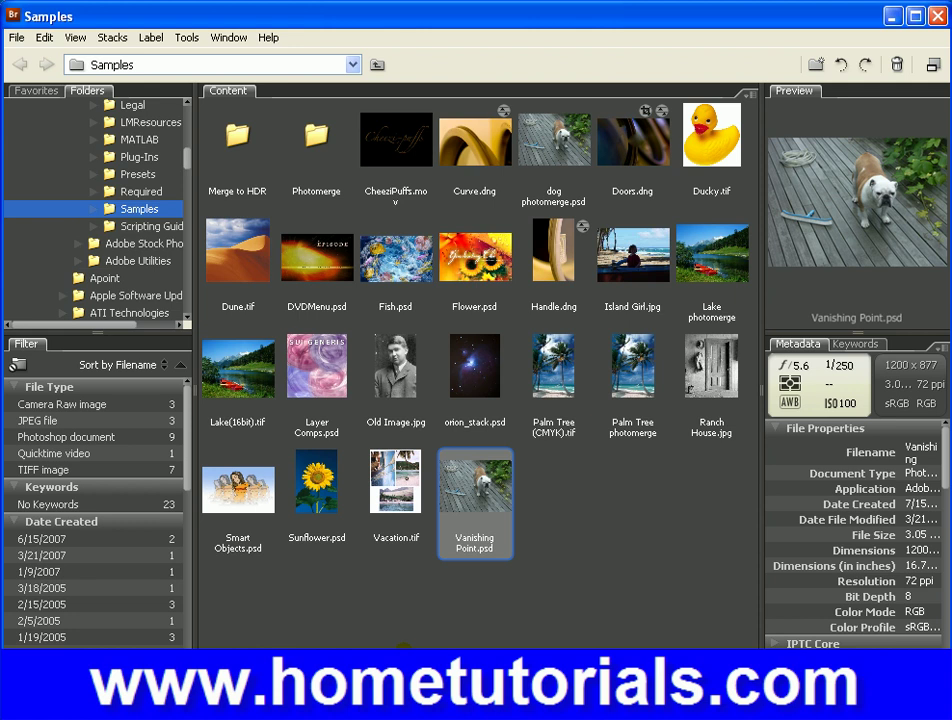
Step: Open Palm Tree photomerge (CMYK).tif from Bridge's Samples folder into Photoshop
{"action": "double_click", "coordinate": [642, 365]}
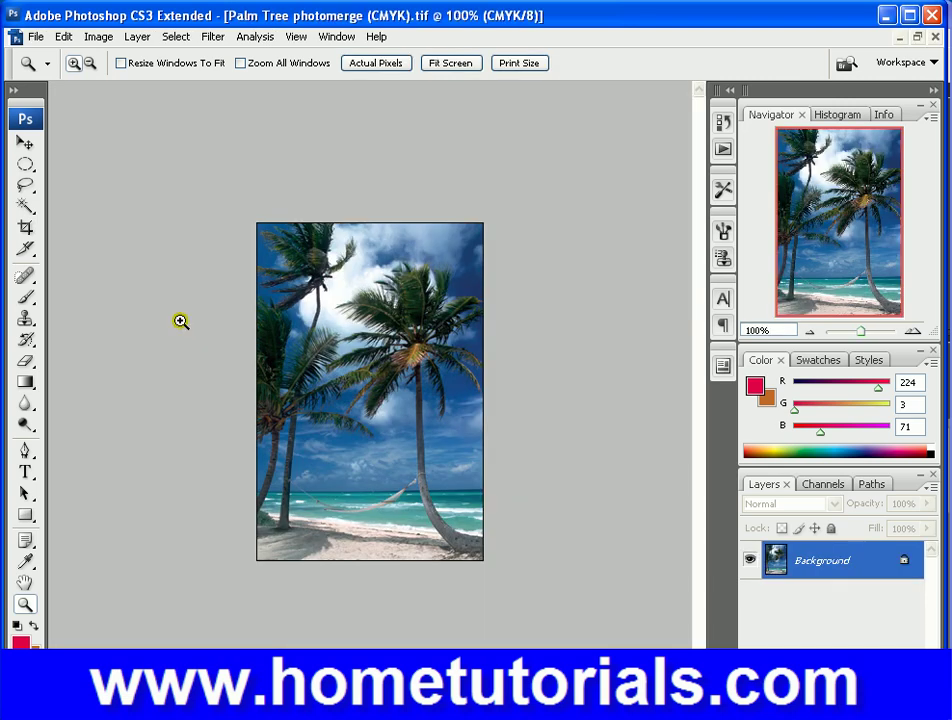
Step: Zoom to 200% and back to 145%, then switch Image Mode from CMYK to RGB Color
{"action": "left_click", "coordinate": [338, 372]}
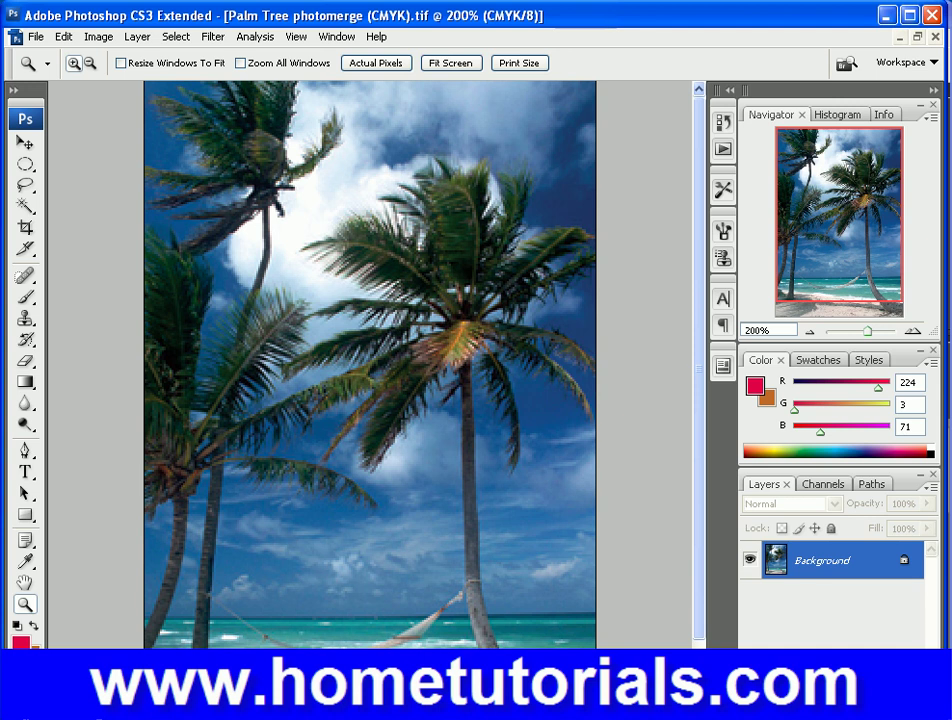
{"action": "left_click", "coordinate": [423, 383], "text": "alt"}
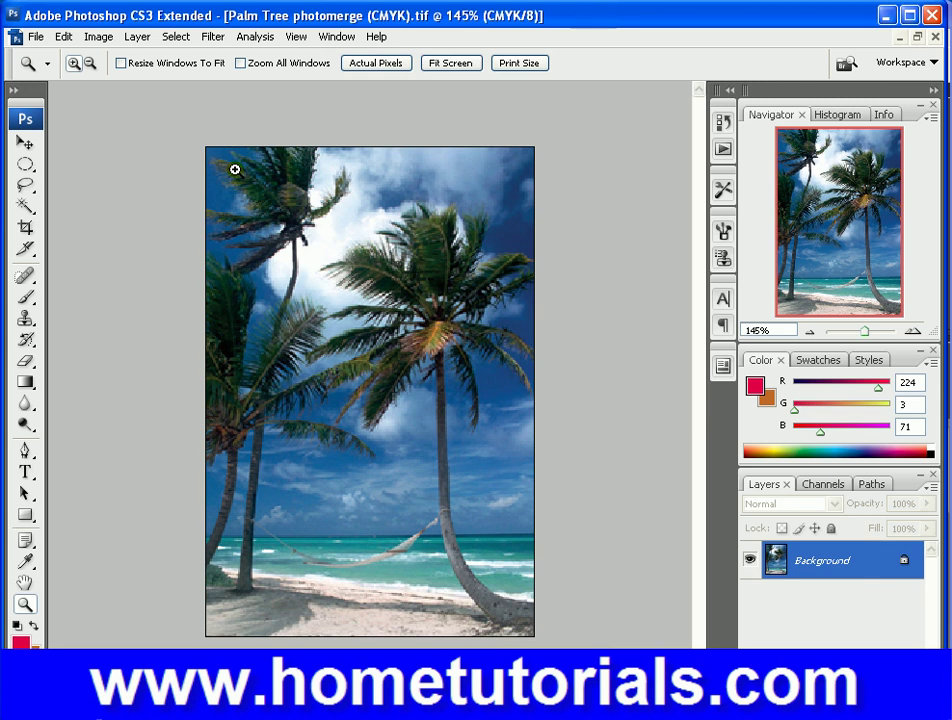
{"action": "left_click", "coordinate": [212, 37]}
{"action": "mouse_move", "coordinate": [70, 40]}
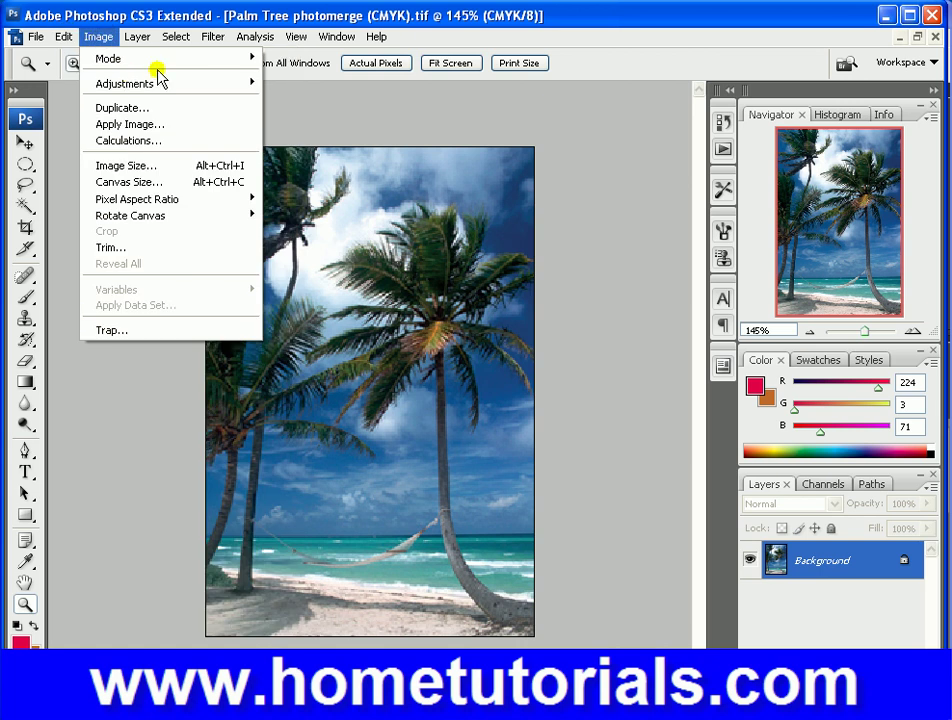
{"action": "mouse_move", "coordinate": [163, 62]}
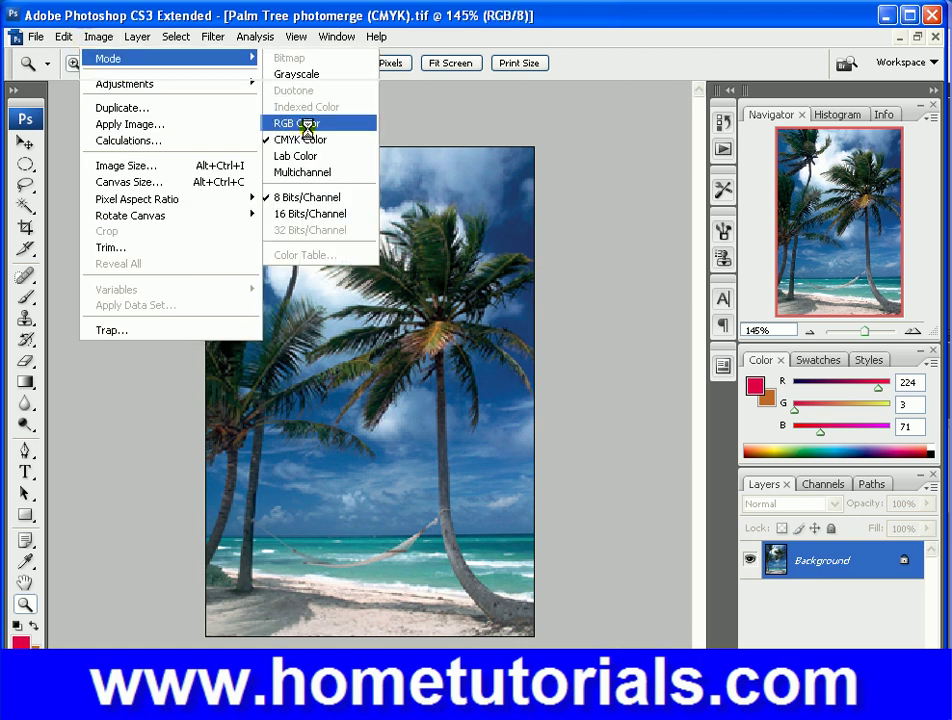
{"action": "left_click", "coordinate": [308, 127]}
Step: Apply Filter > Distort > Spherize with Amount -100 to pinch the photo inward
{"action": "left_click", "coordinate": [212, 36]}
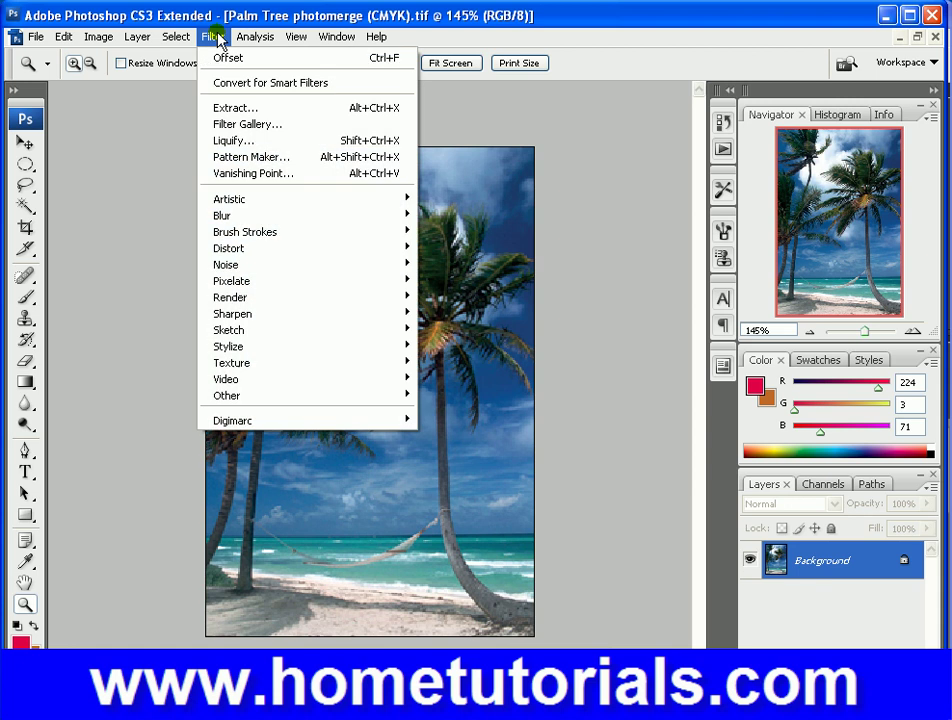
{"action": "mouse_move", "coordinate": [250, 205]}
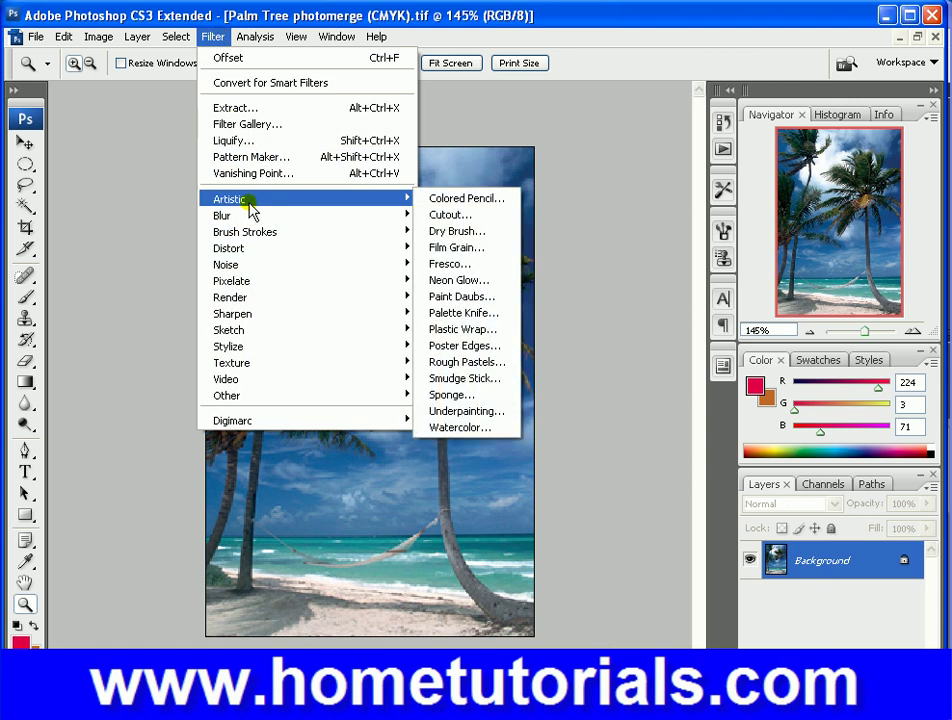
{"action": "mouse_move", "coordinate": [253, 232]}
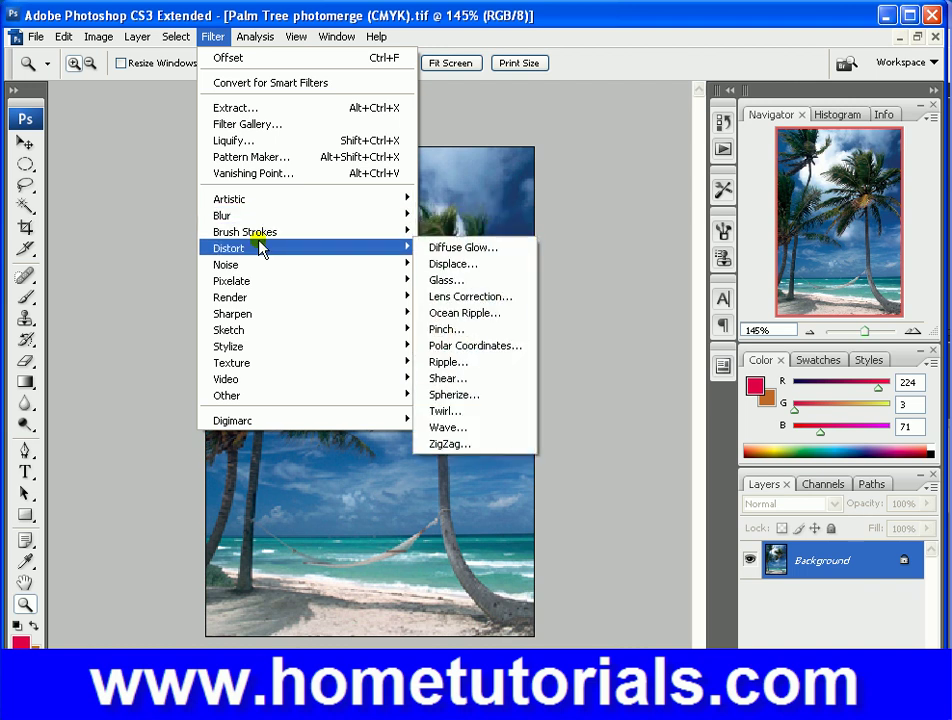
{"action": "left_click", "coordinate": [468, 395]}
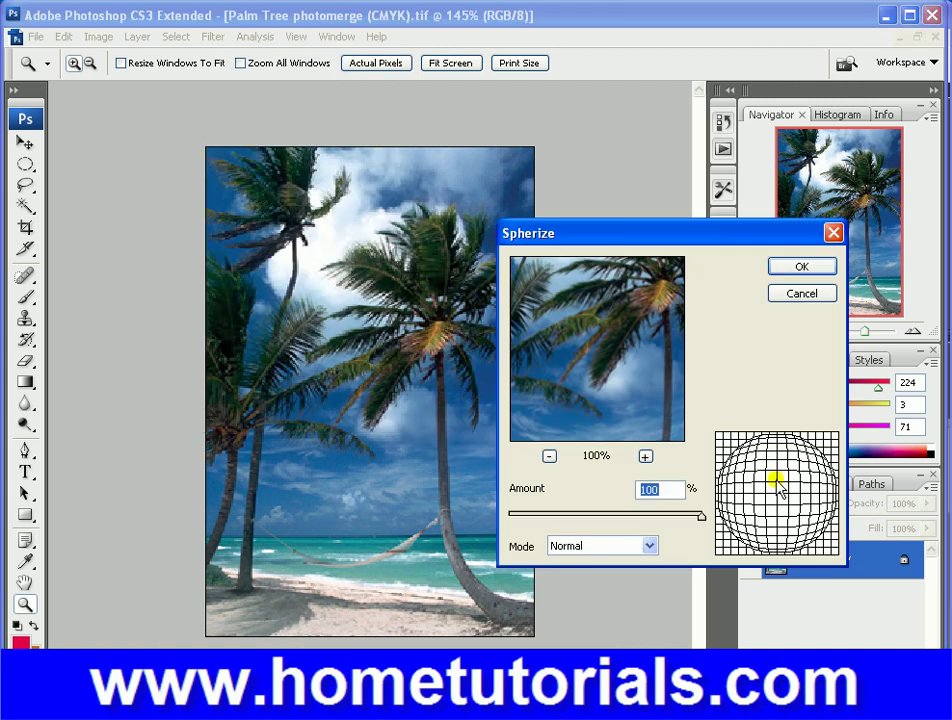
{"action": "left_click_drag", "start_coordinate": [637, 518], "coordinate": [510, 520]}
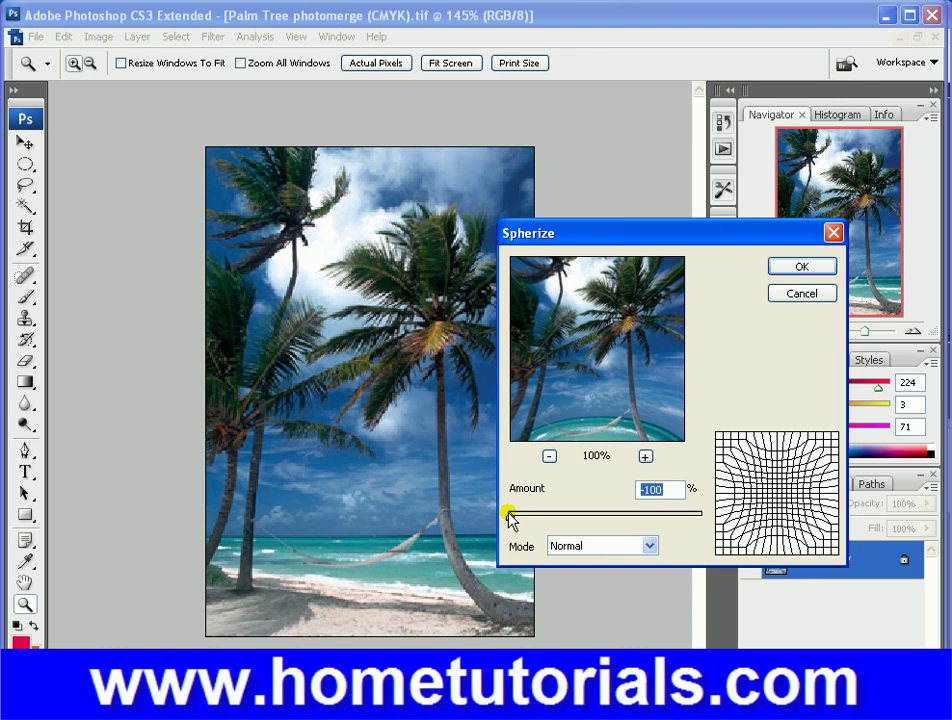
{"action": "left_click", "coordinate": [816, 268]}
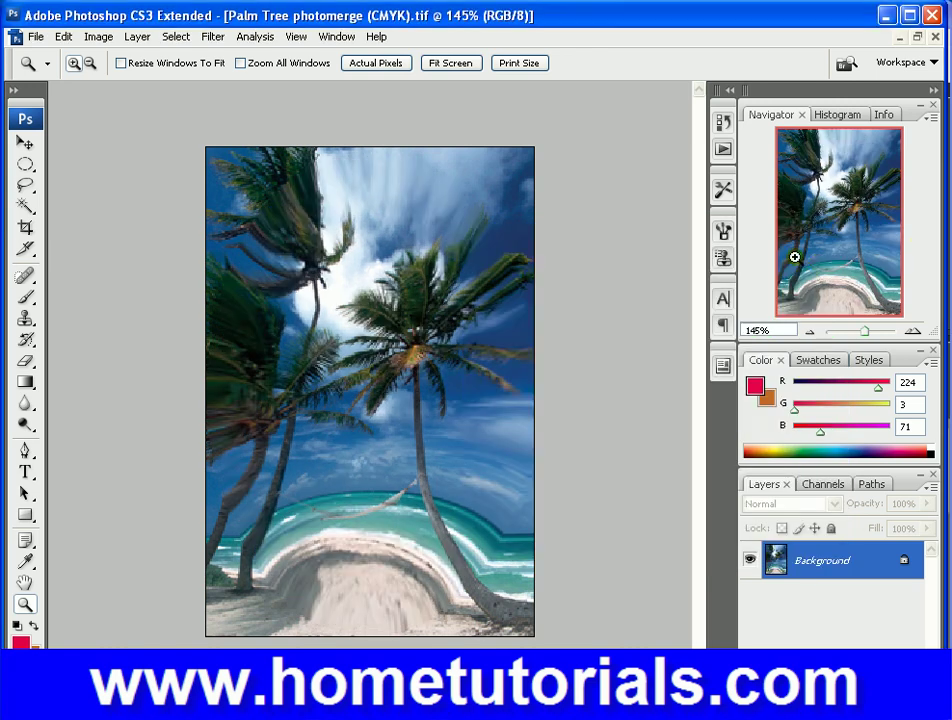
Step: Undo the -100 pinch and reapply Spherize at Amount 100 for an outward bulge
{"action": "left_click", "coordinate": [66, 40]}
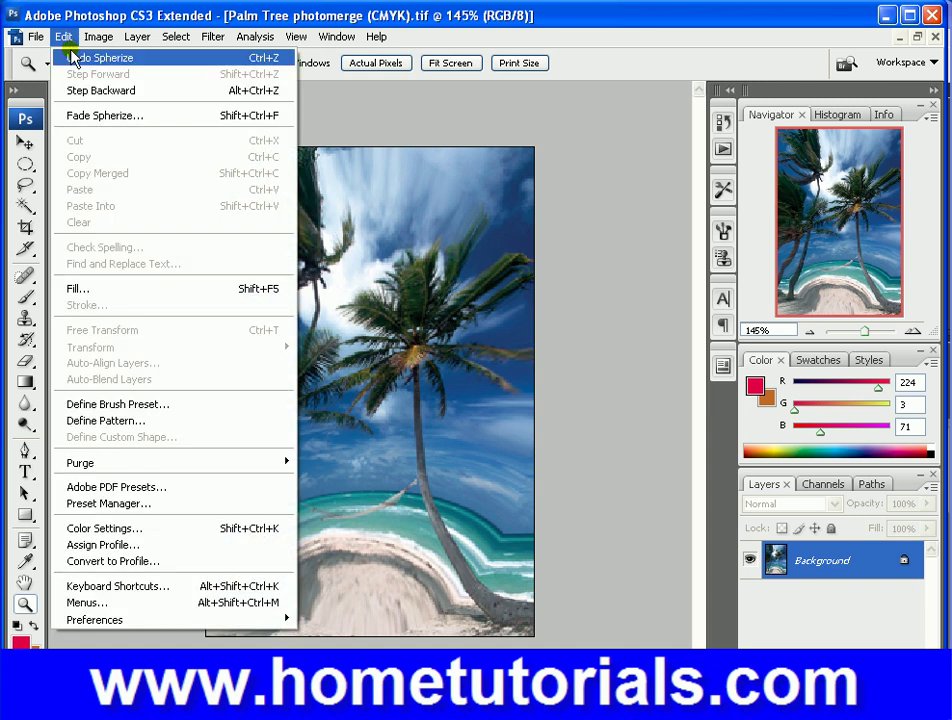
{"action": "left_click", "coordinate": [72, 57]}
{"action": "left_click", "coordinate": [213, 37]}
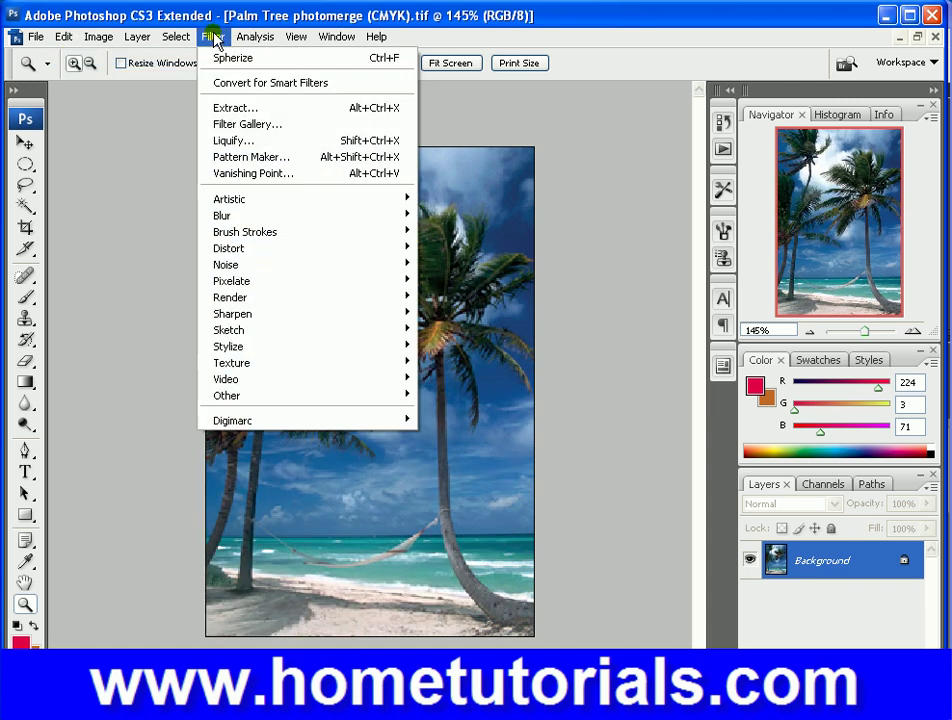
{"action": "mouse_move", "coordinate": [374, 264]}
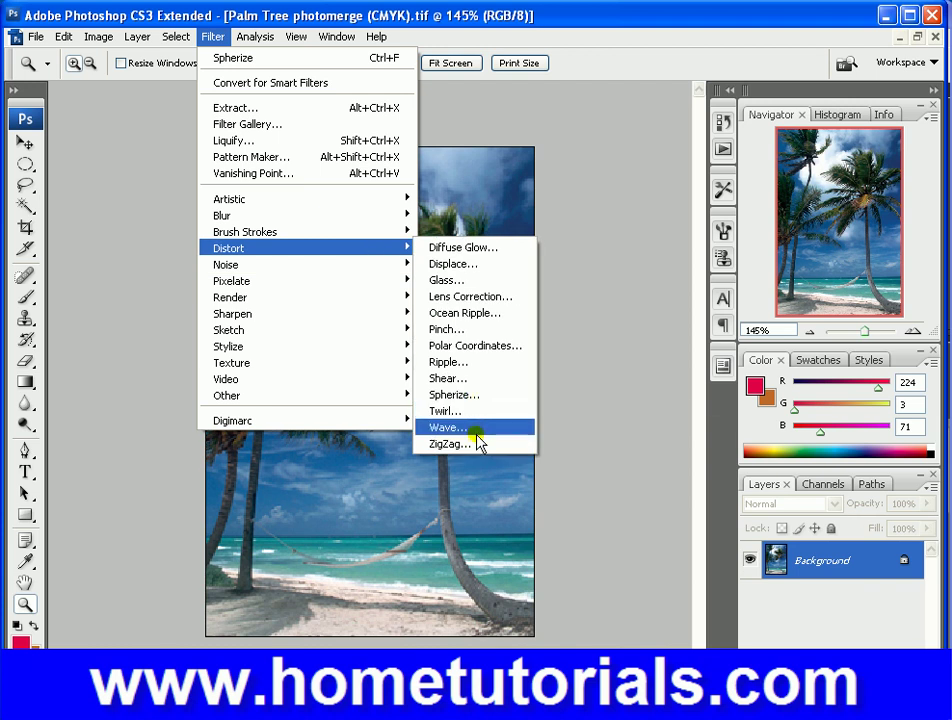
{"action": "left_click", "coordinate": [484, 395]}
{"action": "left_click_drag", "start_coordinate": [650, 518], "coordinate": [718, 518]}
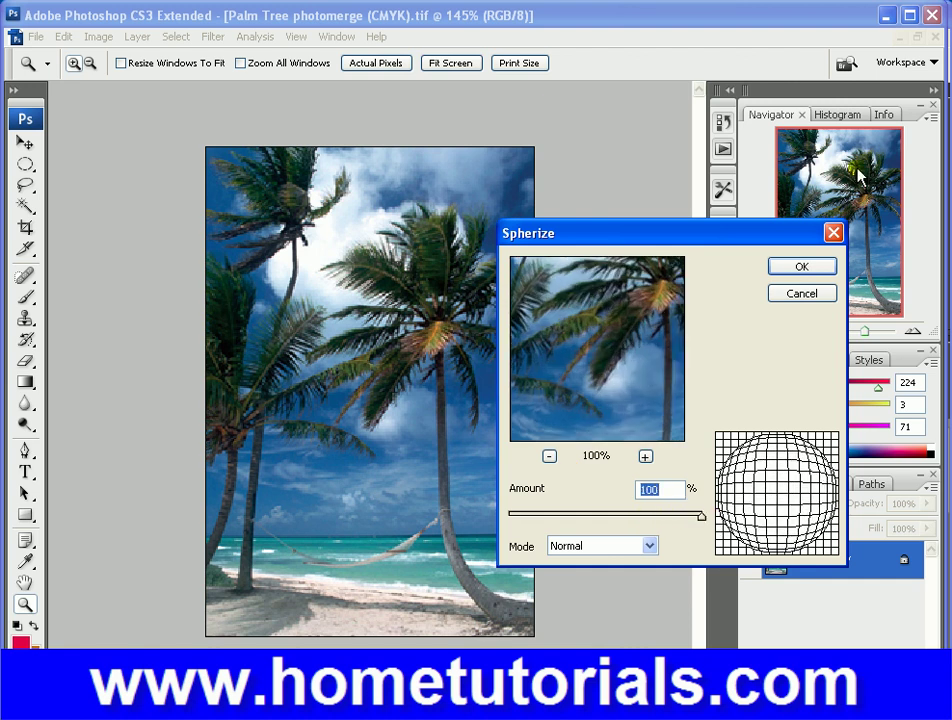
{"action": "left_click", "coordinate": [812, 268]}
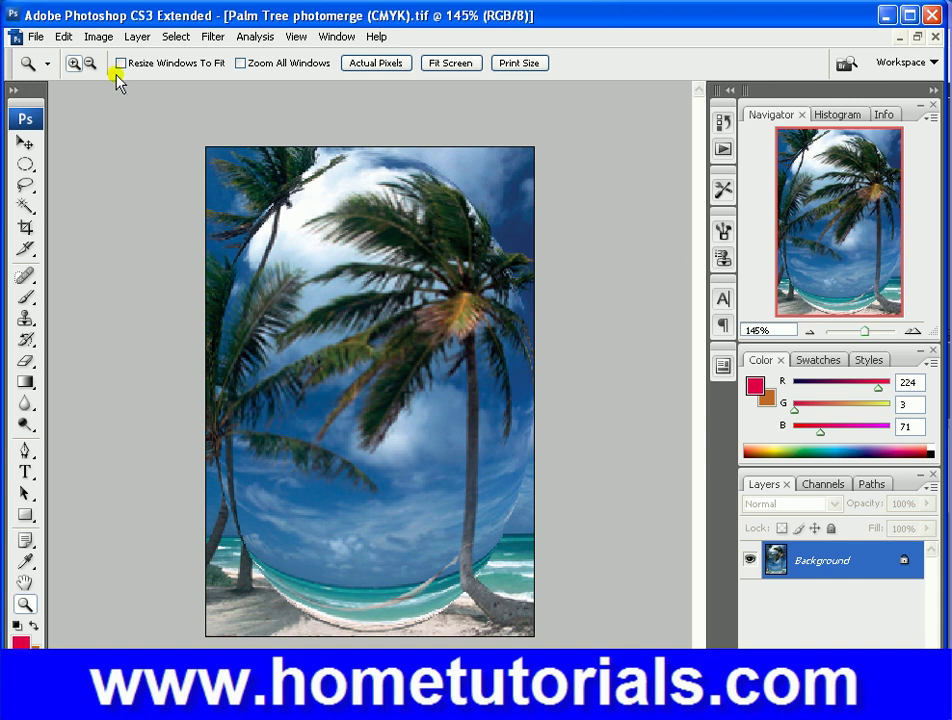
Step: Undo the 100 Spherize bulge and browse the Filter menu's Noise and Render submenus
{"action": "left_click", "coordinate": [52, 40]}
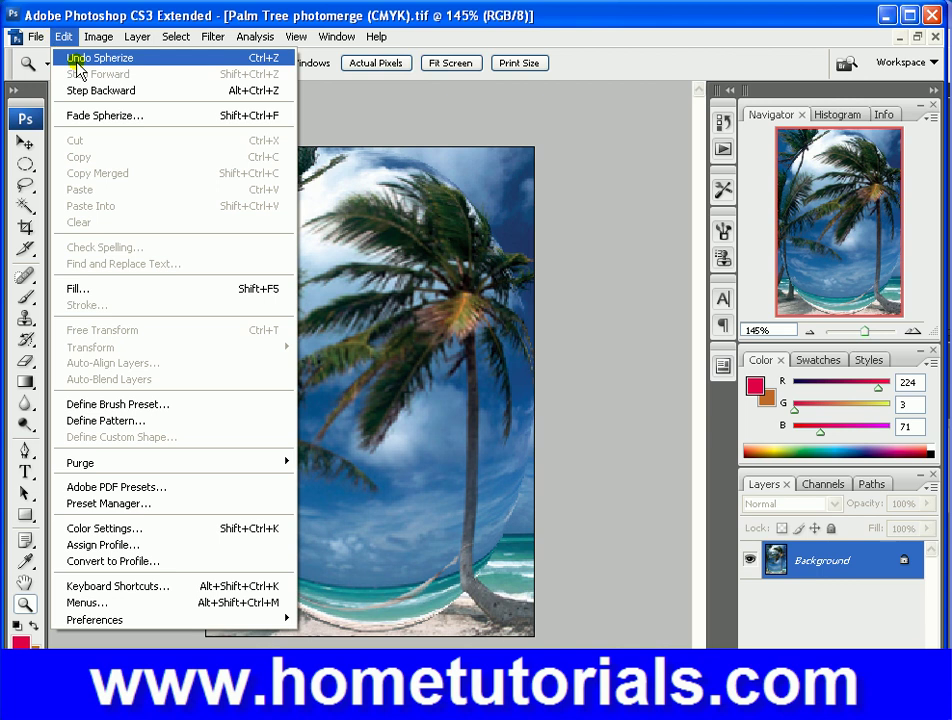
{"action": "left_click", "coordinate": [72, 55]}
{"action": "left_click", "coordinate": [199, 40]}
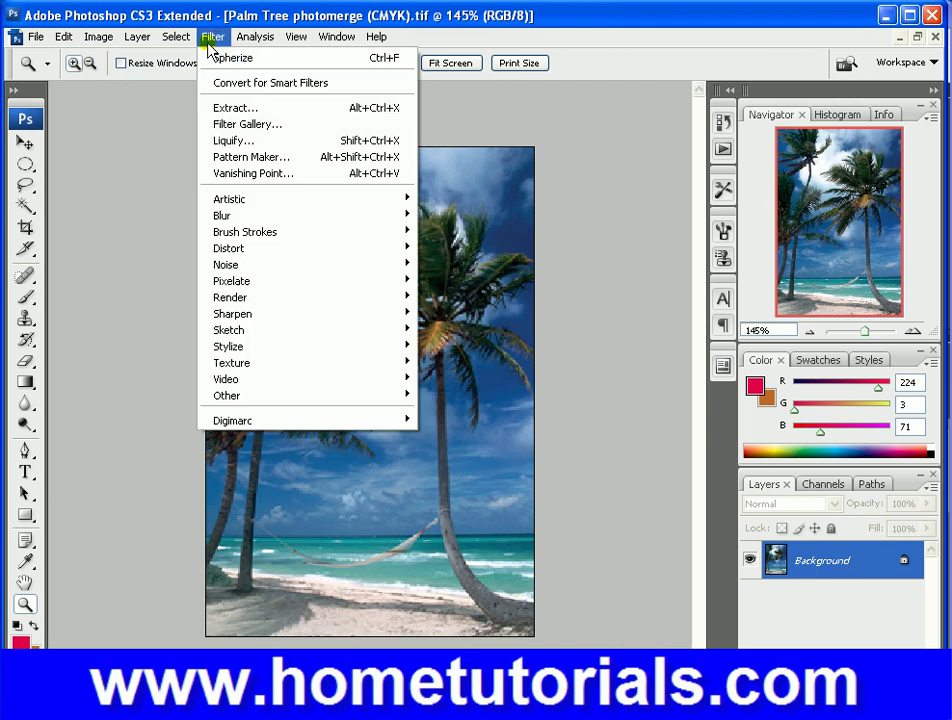
{"action": "left_click", "coordinate": [327, 265]}
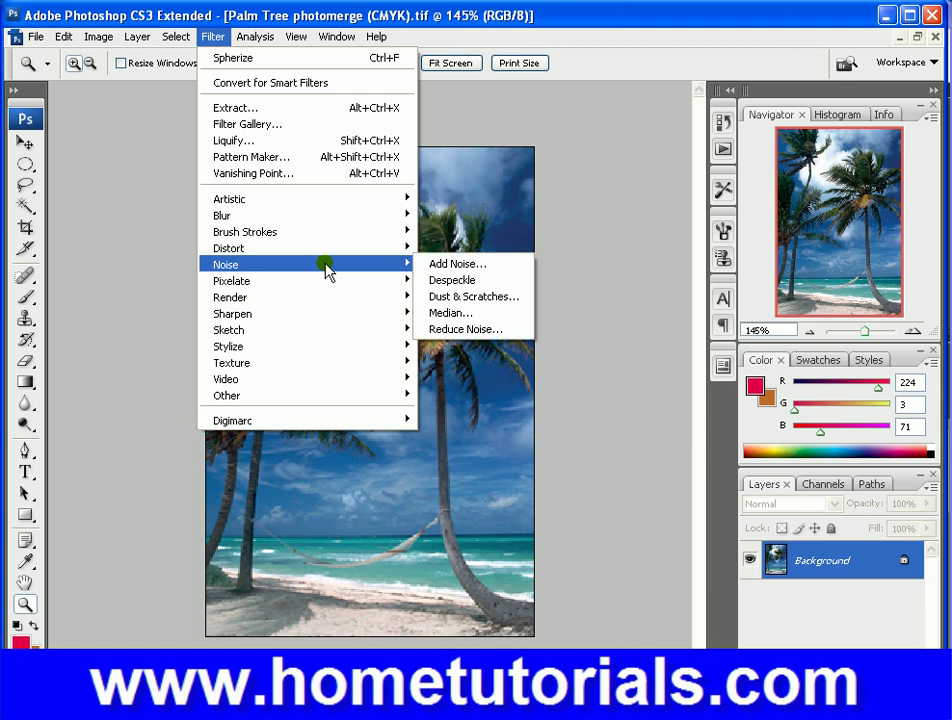
{"action": "mouse_move", "coordinate": [344, 279]}
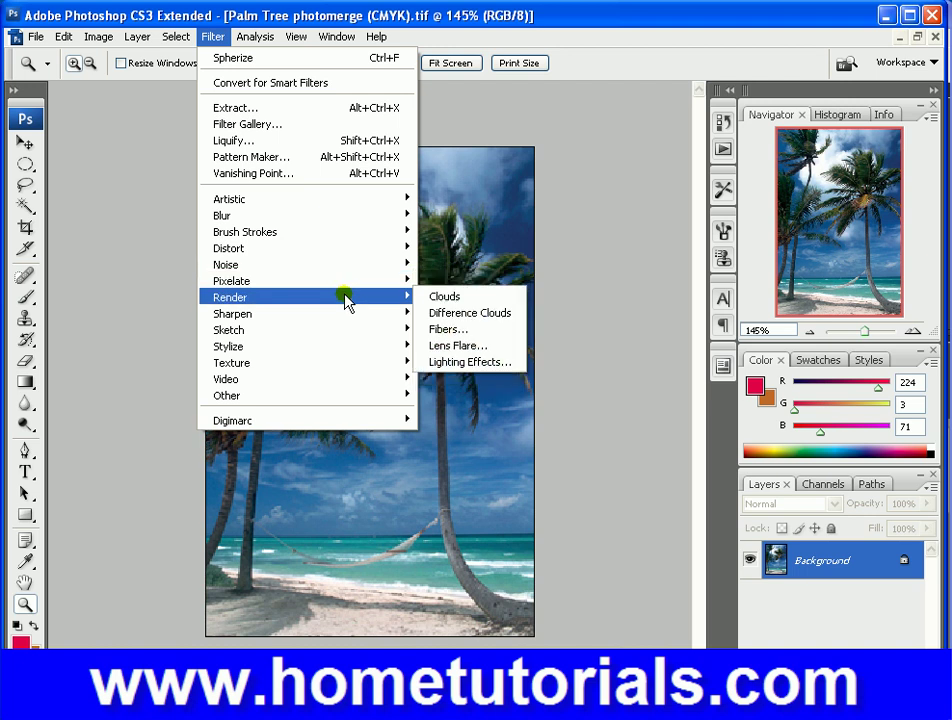
Step: In Lighting Effects, try the Directional and Omni light types, then return to Spotlight
{"action": "left_click", "coordinate": [462, 362]}
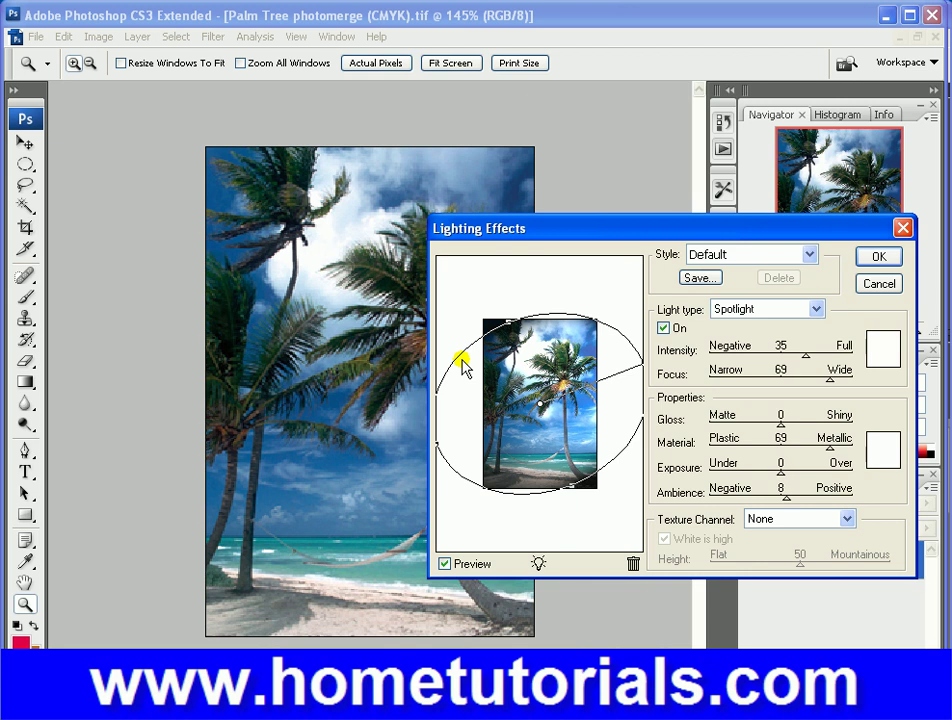
{"action": "left_click", "coordinate": [790, 310]}
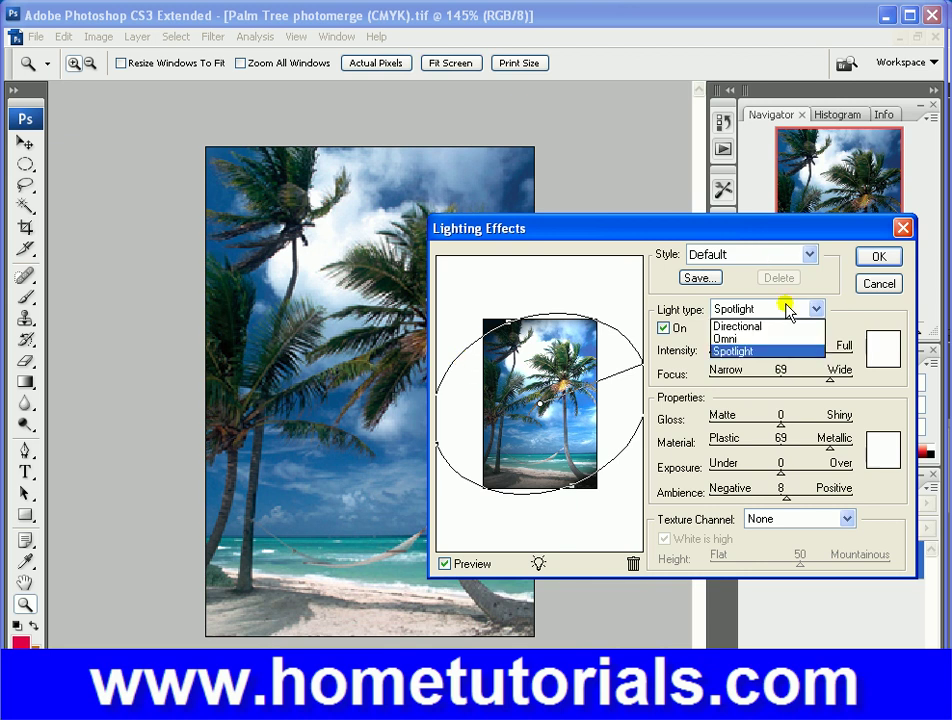
{"action": "left_click", "coordinate": [787, 327]}
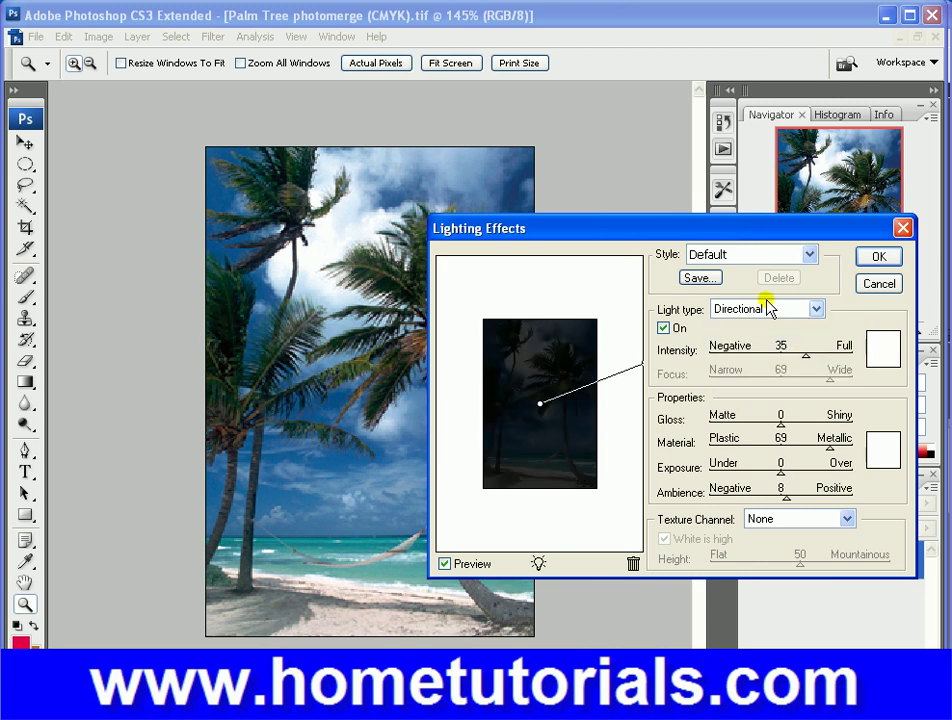
{"action": "left_click", "coordinate": [769, 310]}
{"action": "left_click", "coordinate": [768, 338]}
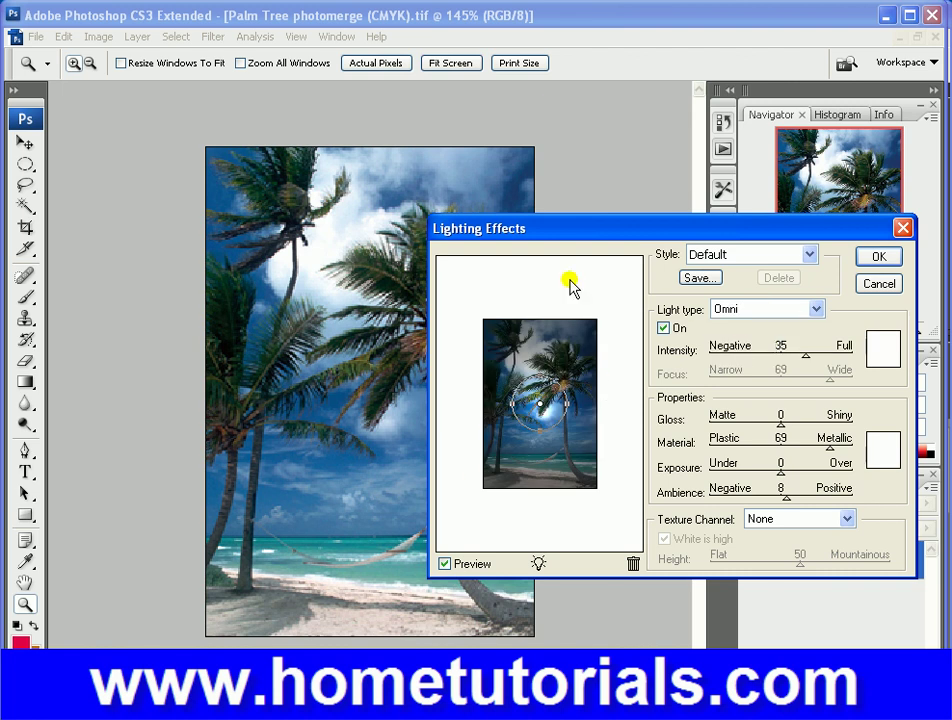
{"action": "left_click", "coordinate": [737, 310]}
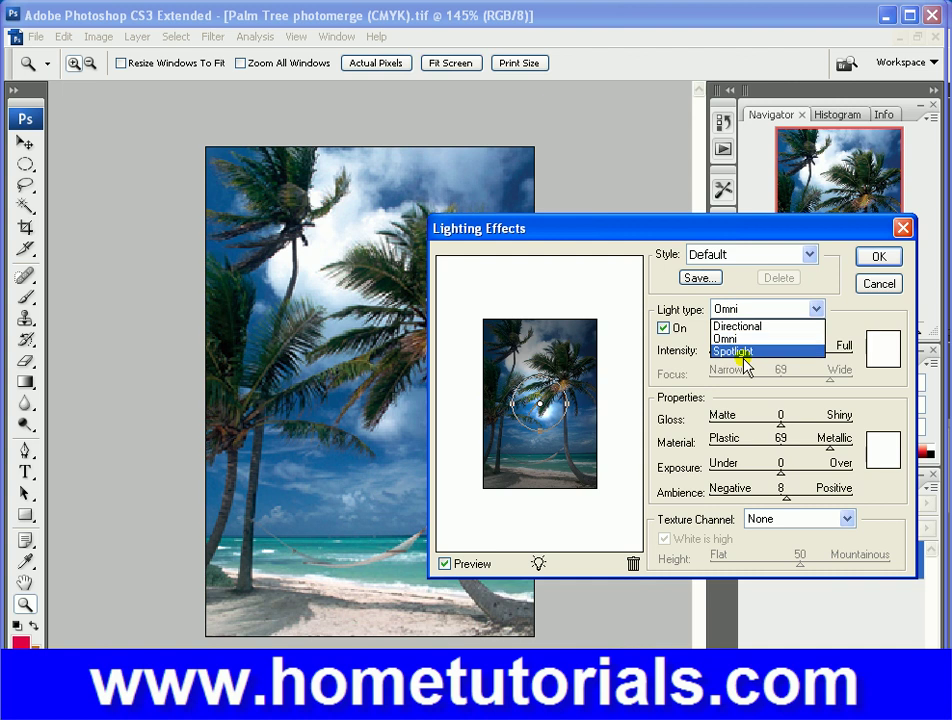
{"action": "left_click", "coordinate": [744, 352]}
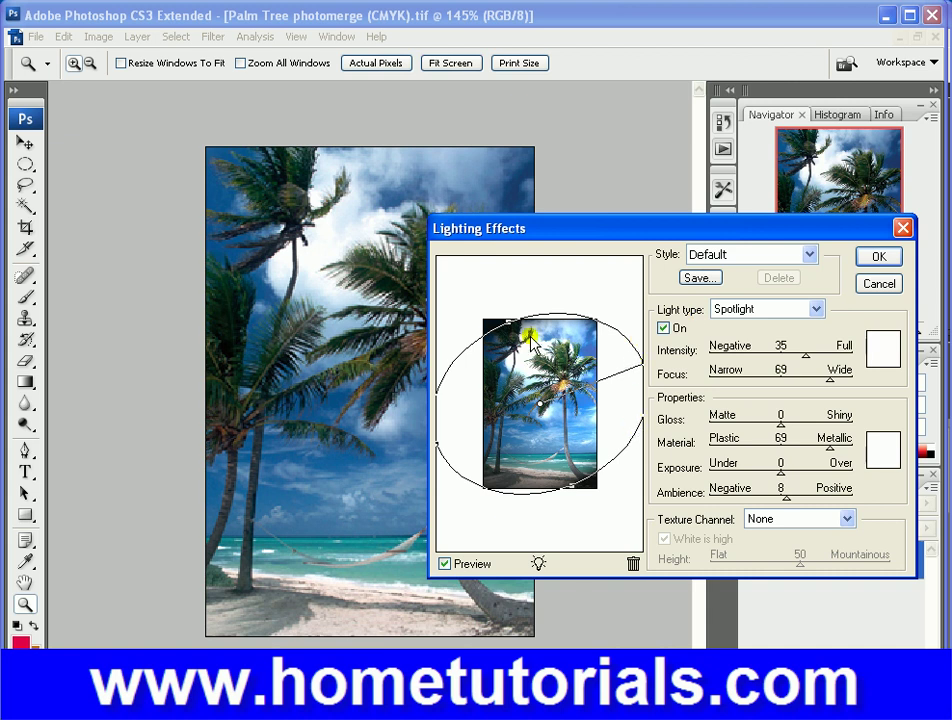
Step: Reshape the spotlight toward the lower left, set Ambience to 0, and apply the effect
{"action": "left_click_drag", "start_coordinate": [508, 325], "coordinate": [578, 417]}
{"action": "left_click_drag", "start_coordinate": [490, 550], "coordinate": [513, 483]}
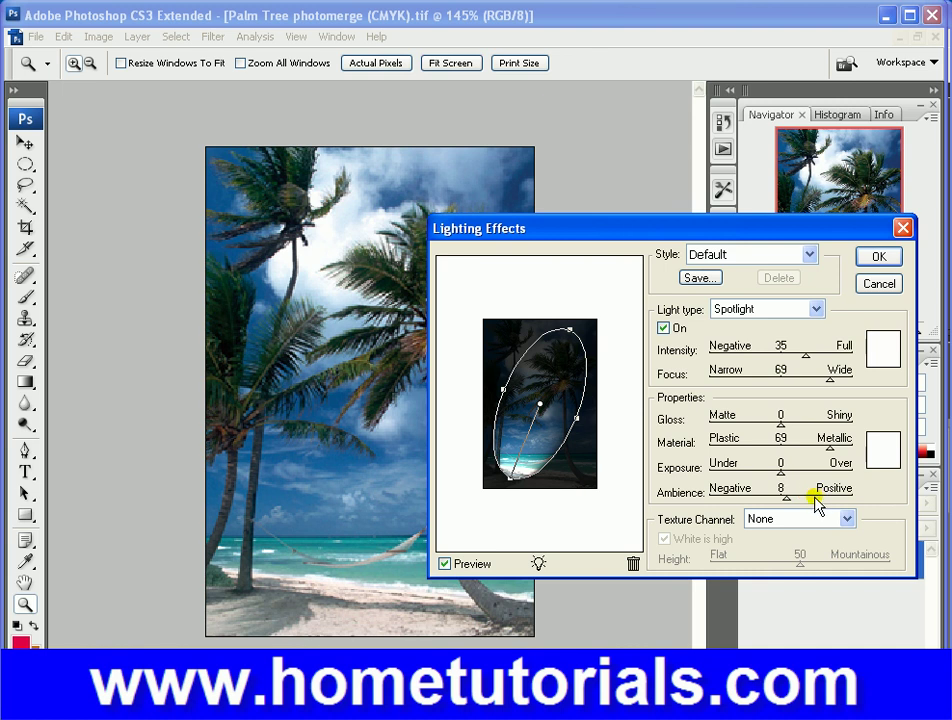
{"action": "left_click", "coordinate": [816, 494]}
{"action": "left_click_drag", "start_coordinate": [814, 496], "coordinate": [782, 496]}
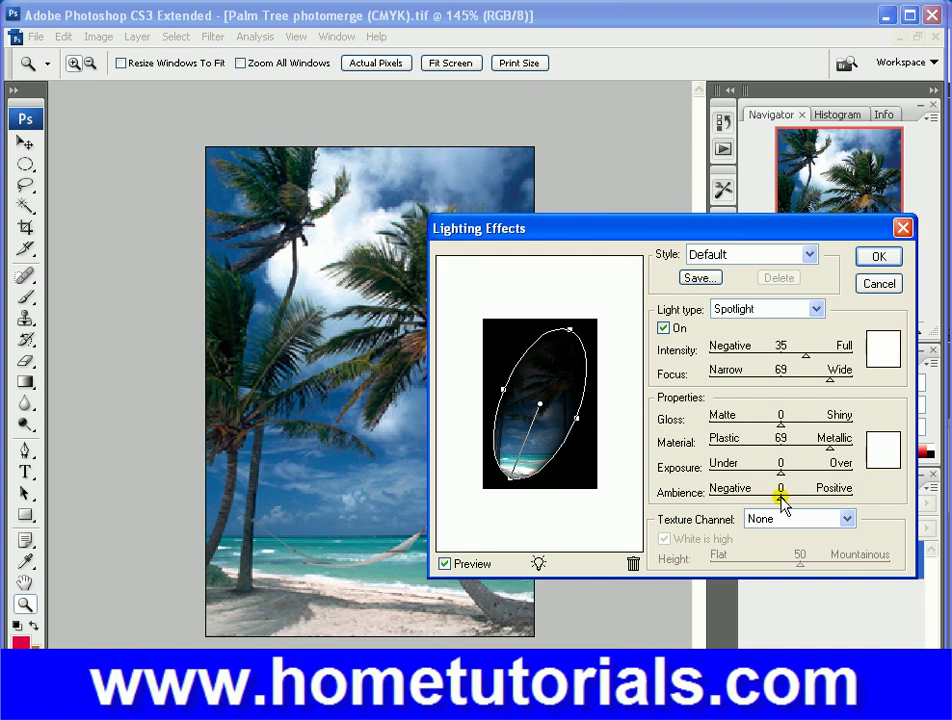
{"action": "left_click", "coordinate": [513, 475]}
{"action": "left_click_drag", "start_coordinate": [513, 478], "coordinate": [484, 498]}
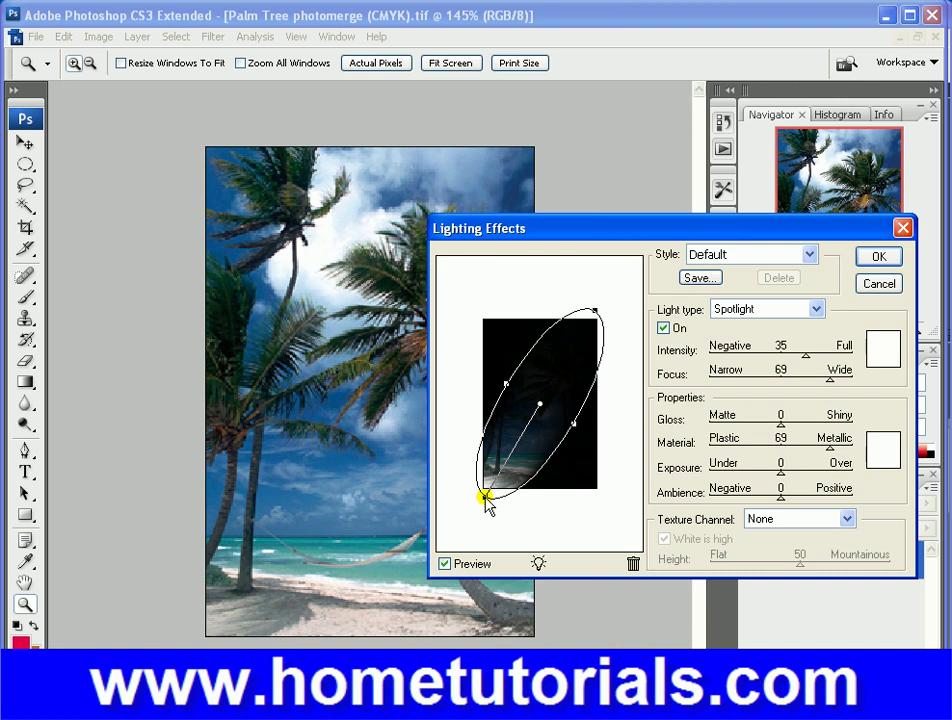
{"action": "left_click", "coordinate": [878, 257]}
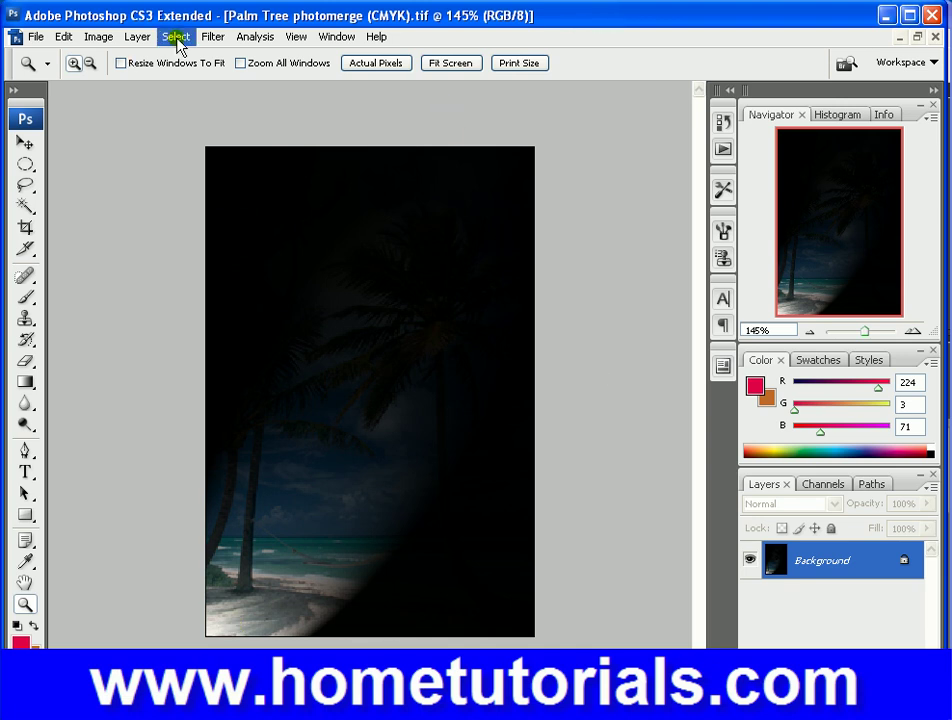
Step: Undo Lighting Effects and browse the Filter menu through Sketch, Sharpen, Video and Other
{"action": "left_click", "coordinate": [66, 38]}
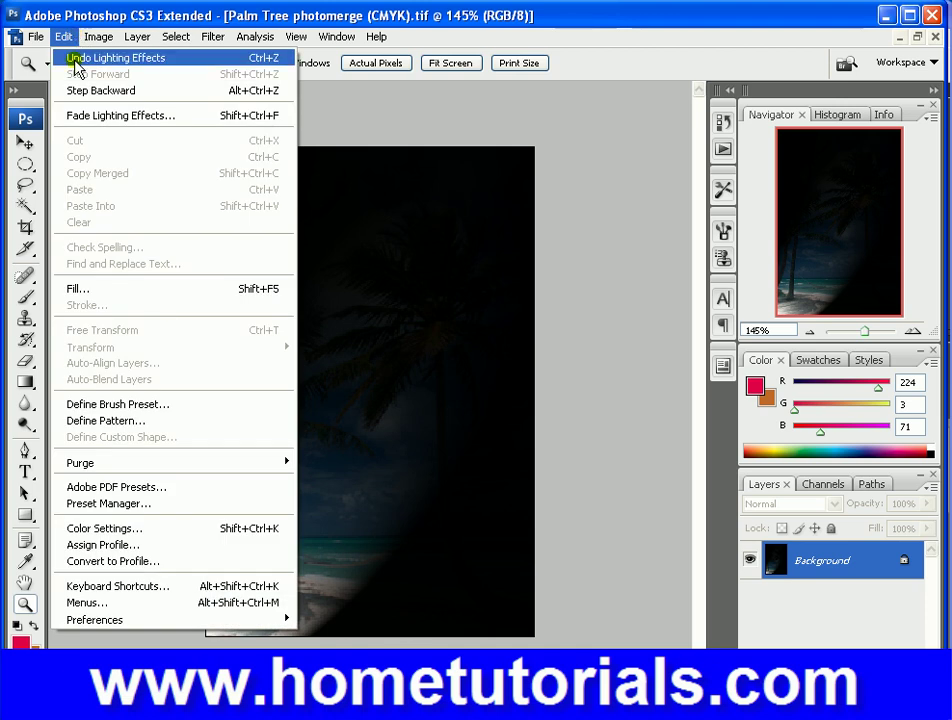
{"action": "left_click", "coordinate": [76, 58]}
{"action": "left_click", "coordinate": [212, 37]}
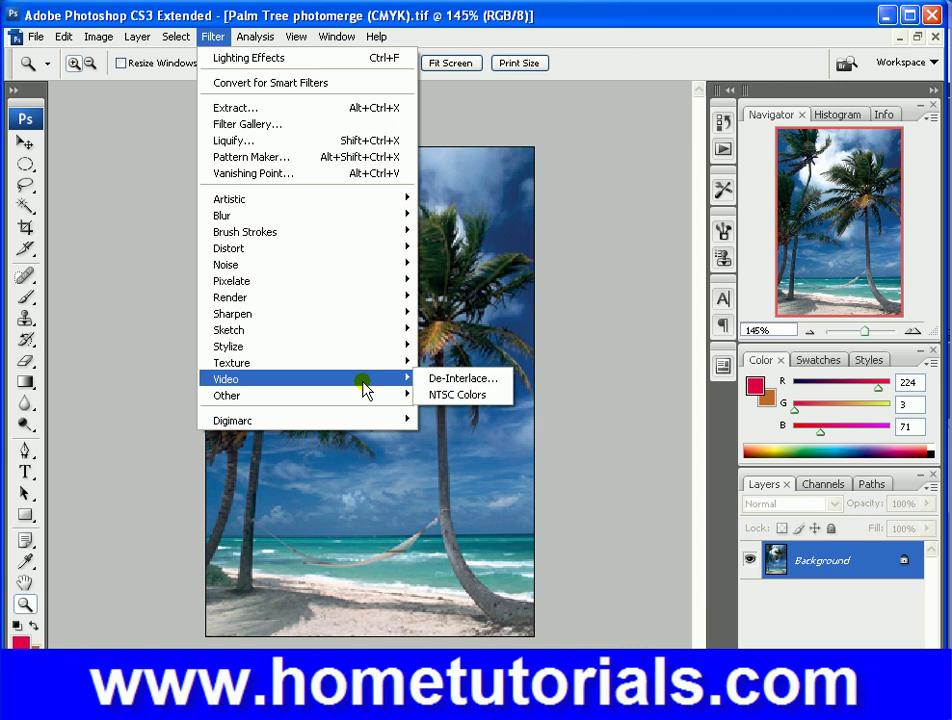
{"action": "mouse_move", "coordinate": [365, 330]}
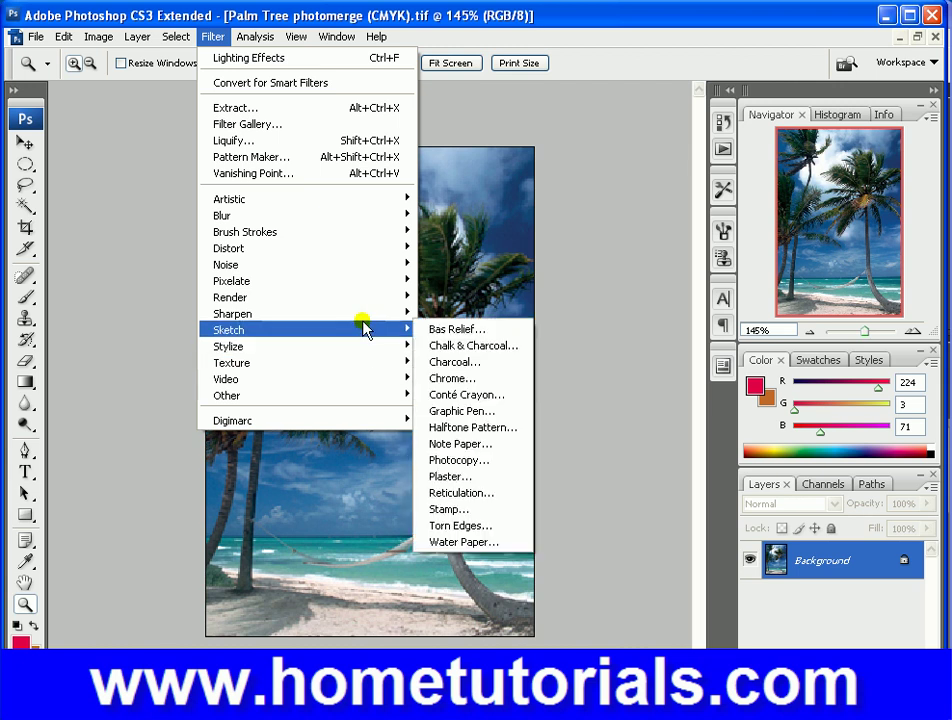
{"action": "mouse_move", "coordinate": [366, 316]}
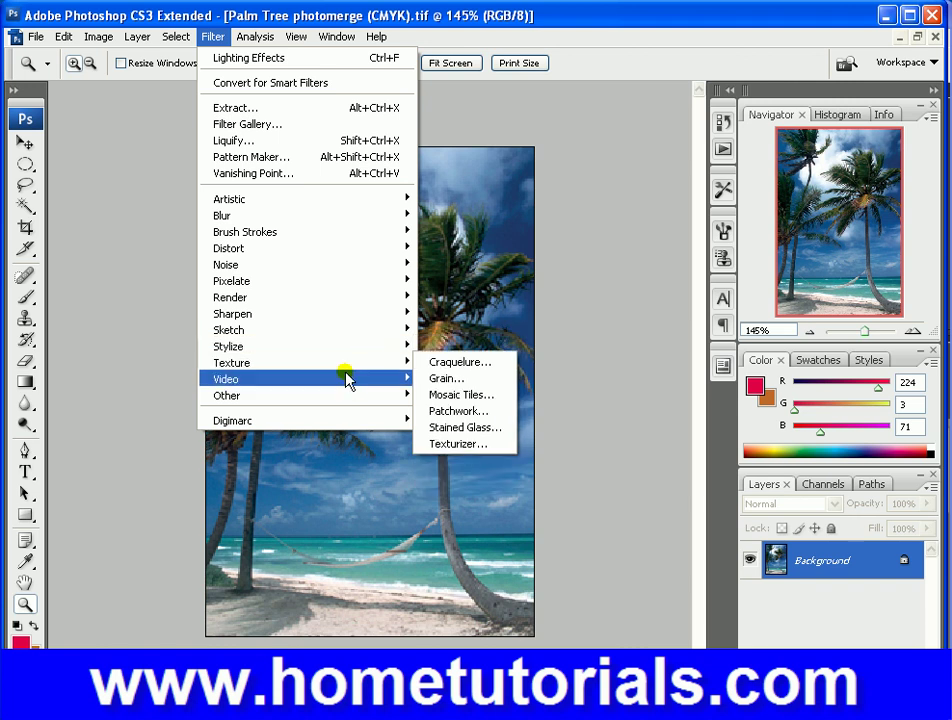
{"action": "mouse_move", "coordinate": [348, 396]}
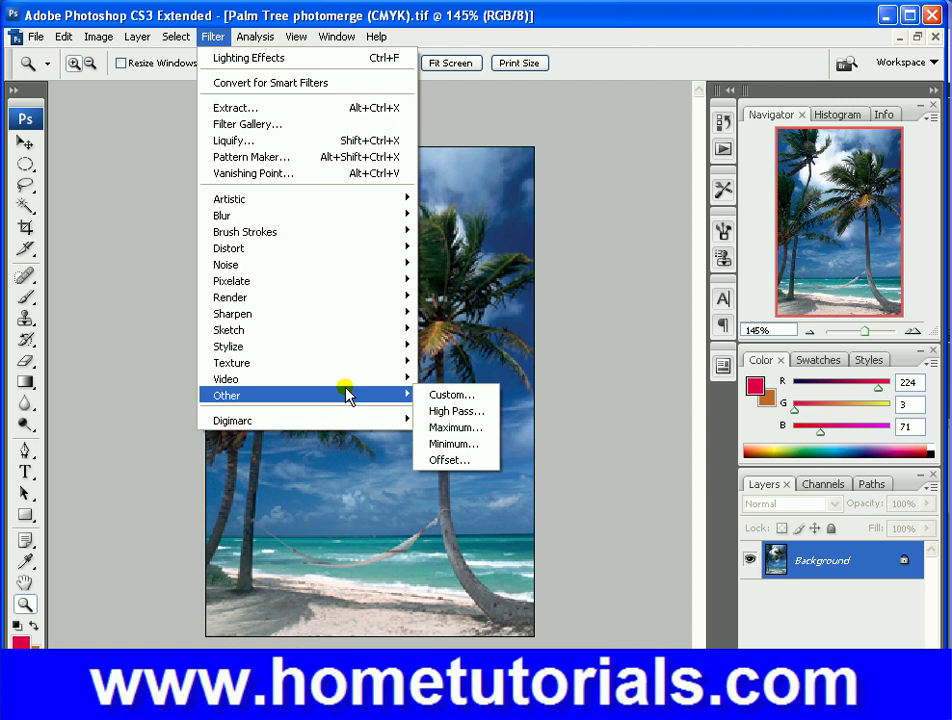
{"action": "left_click", "coordinate": [440, 411]}
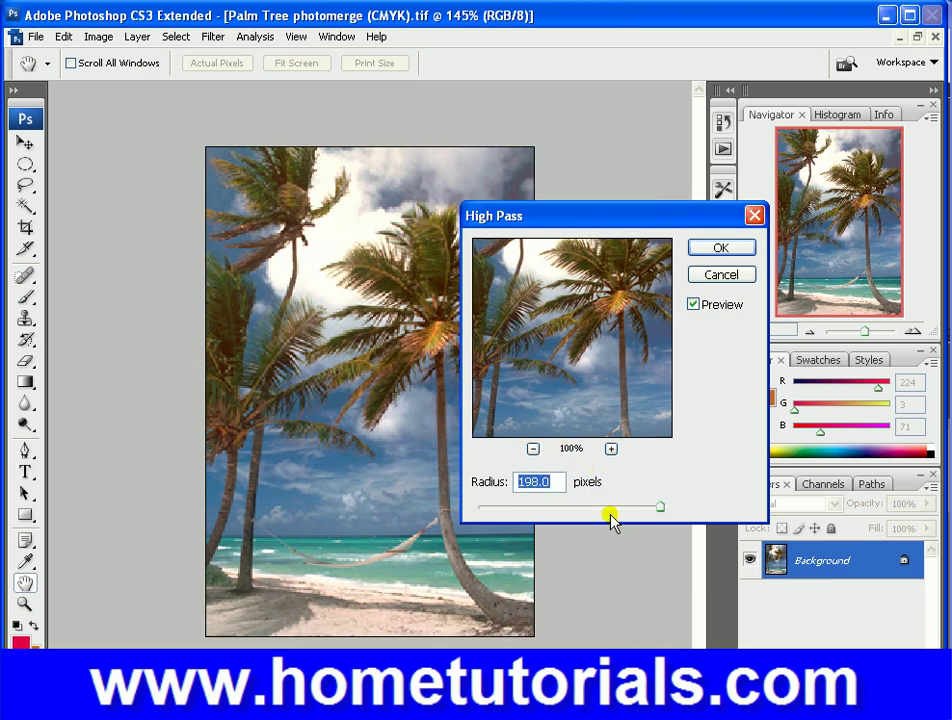
{"action": "left_click_drag", "start_coordinate": [622, 514], "coordinate": [492, 508]}
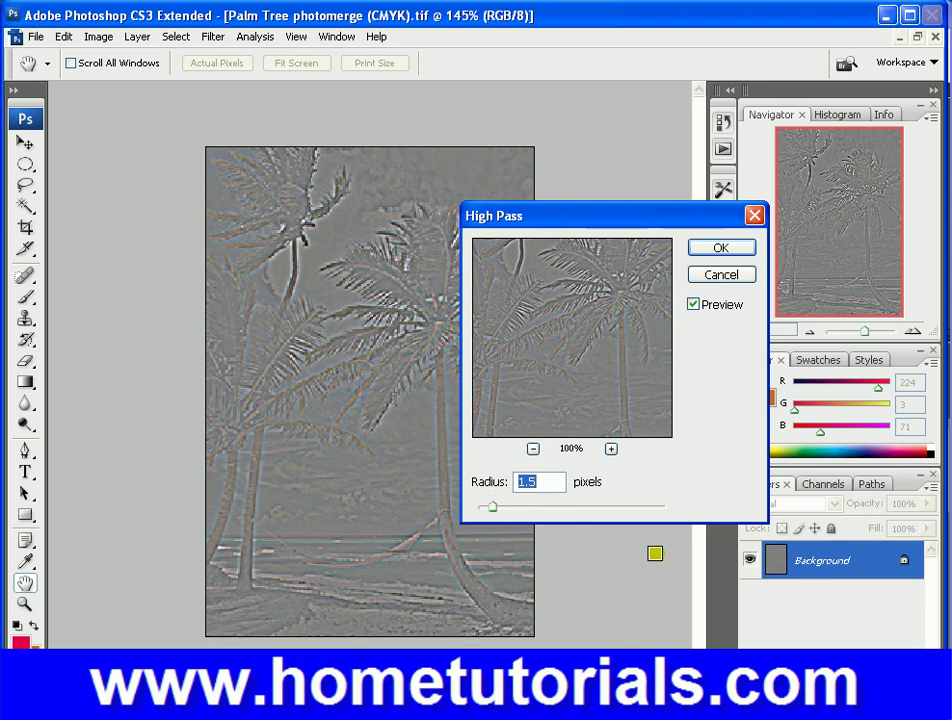
{"action": "left_click", "coordinate": [655, 511]}
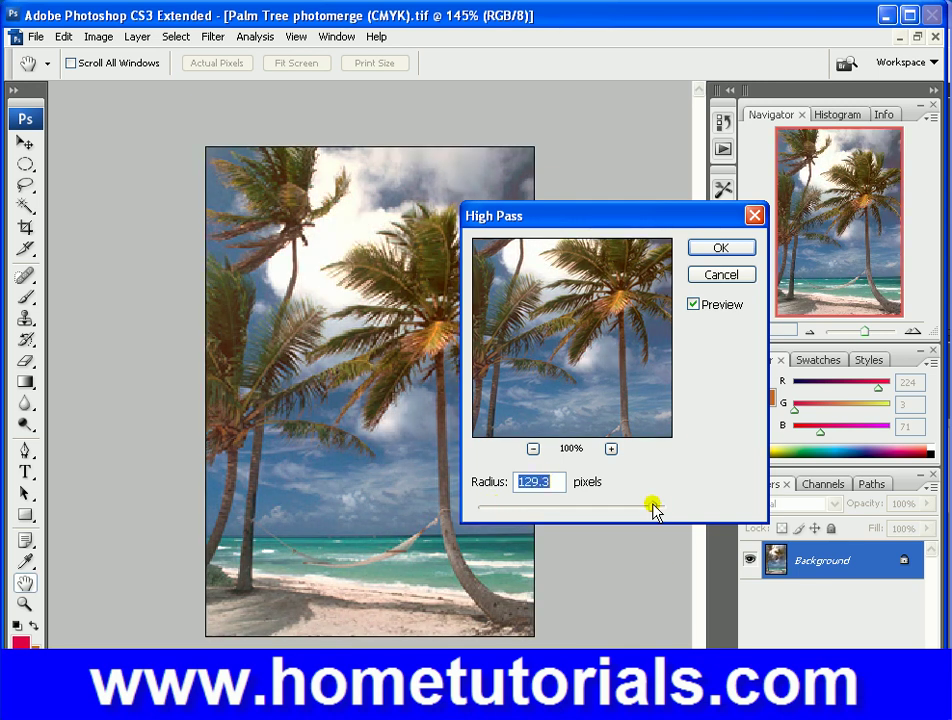
{"action": "left_click", "coordinate": [721, 274]}
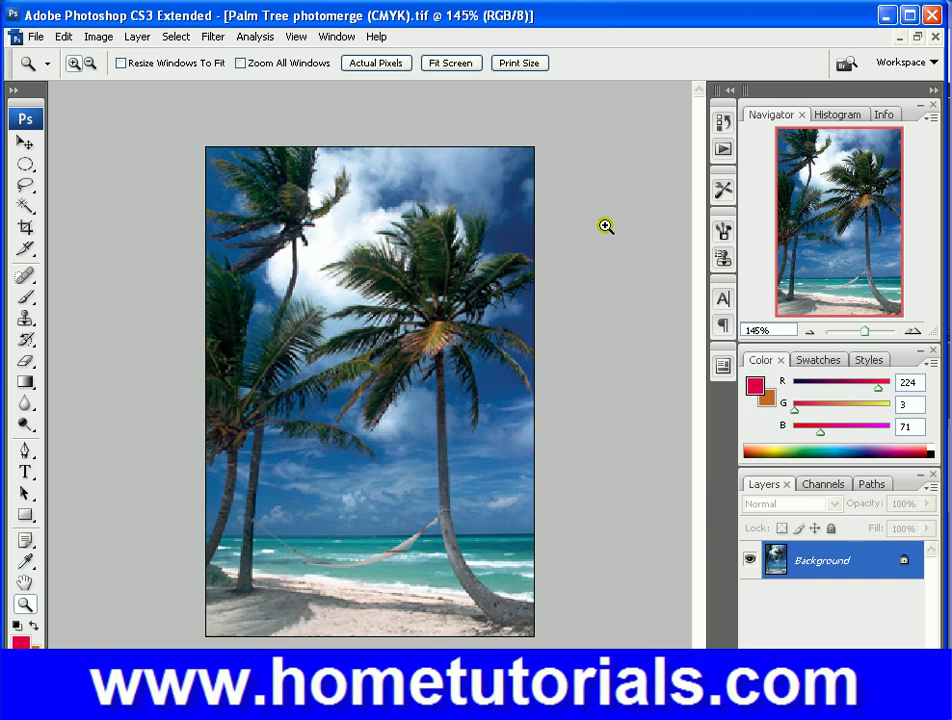
Step: Show the Filter > Digimarc submenu by way of the Other entry
{"action": "left_click", "coordinate": [100, 37]}
{"action": "mouse_move", "coordinate": [214, 38]}
{"action": "mouse_move", "coordinate": [300, 368]}
{"action": "mouse_move", "coordinate": [308, 395]}
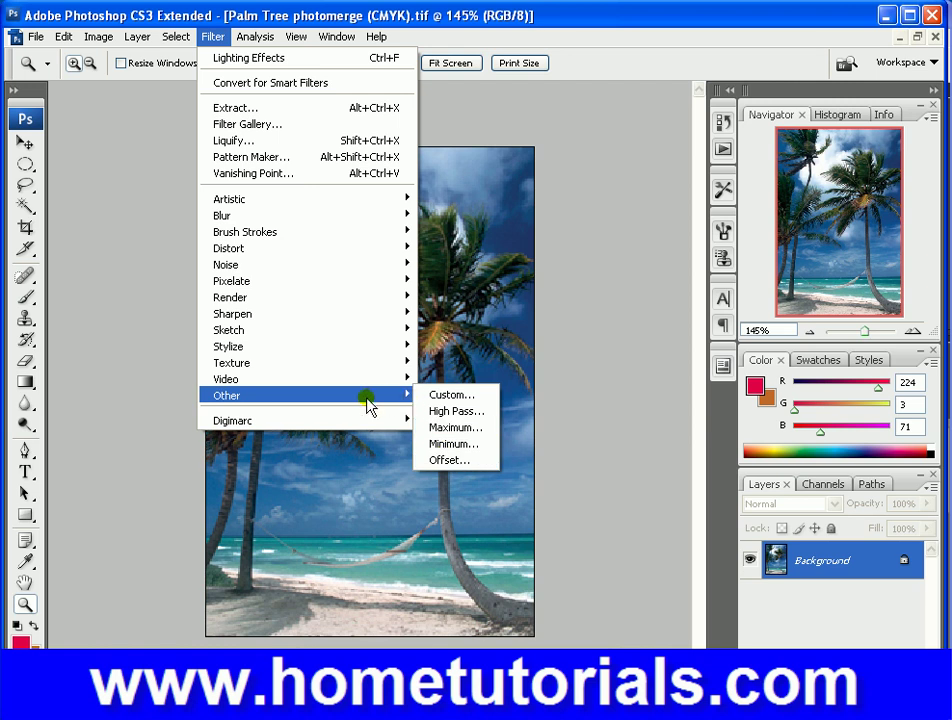
{"action": "mouse_move", "coordinate": [357, 422]}
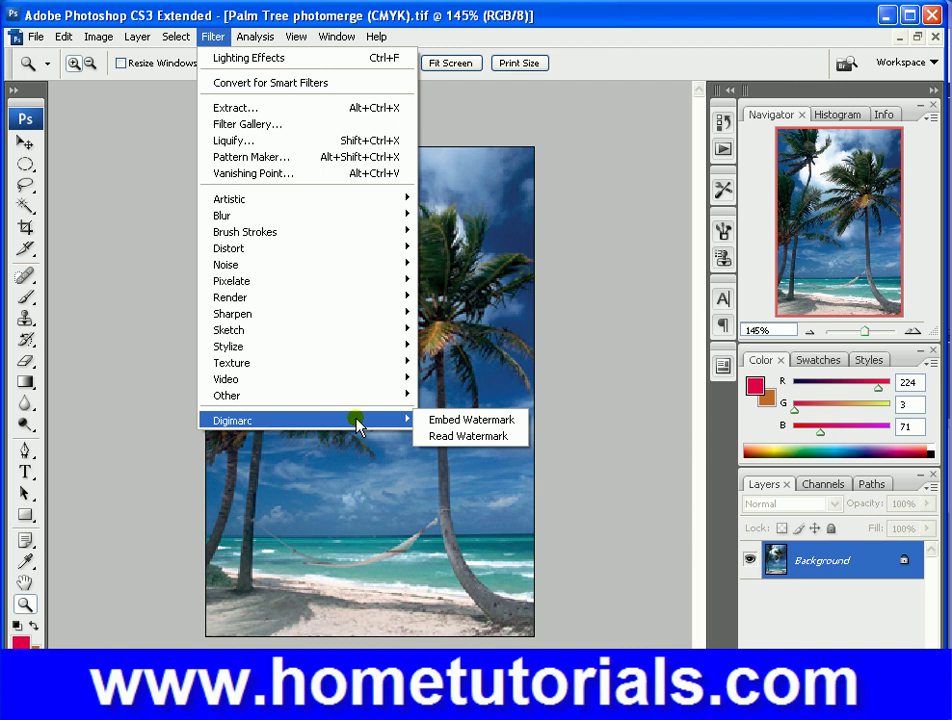
Step: Open Embed Watermark, cancel Personalize, and keep Copyright Year(s) and Monitor output
{"action": "left_click", "coordinate": [455, 421]}
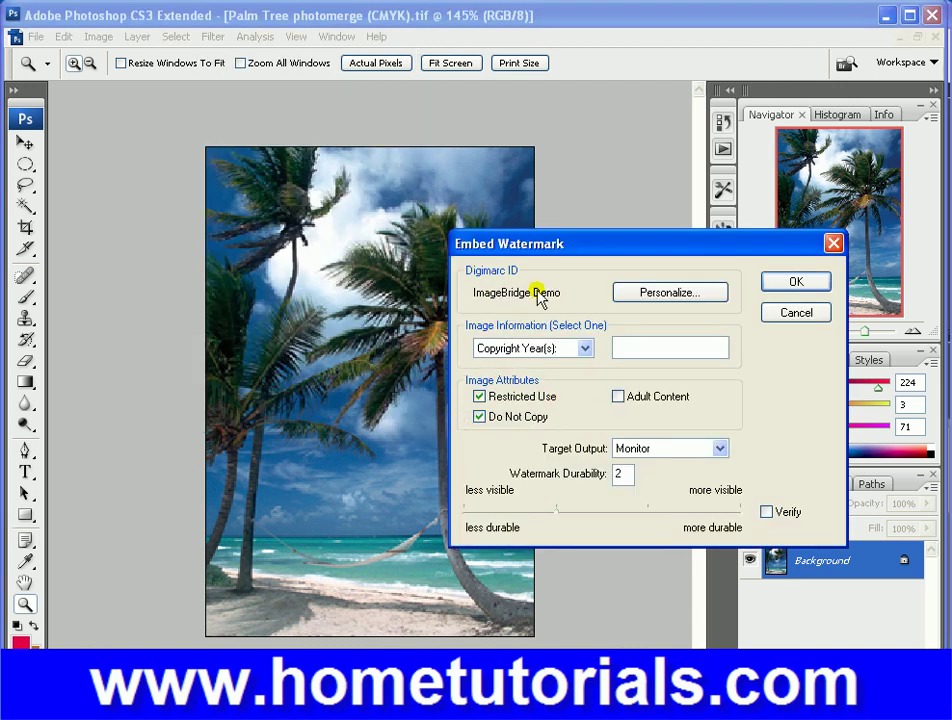
{"action": "left_click", "coordinate": [648, 295]}
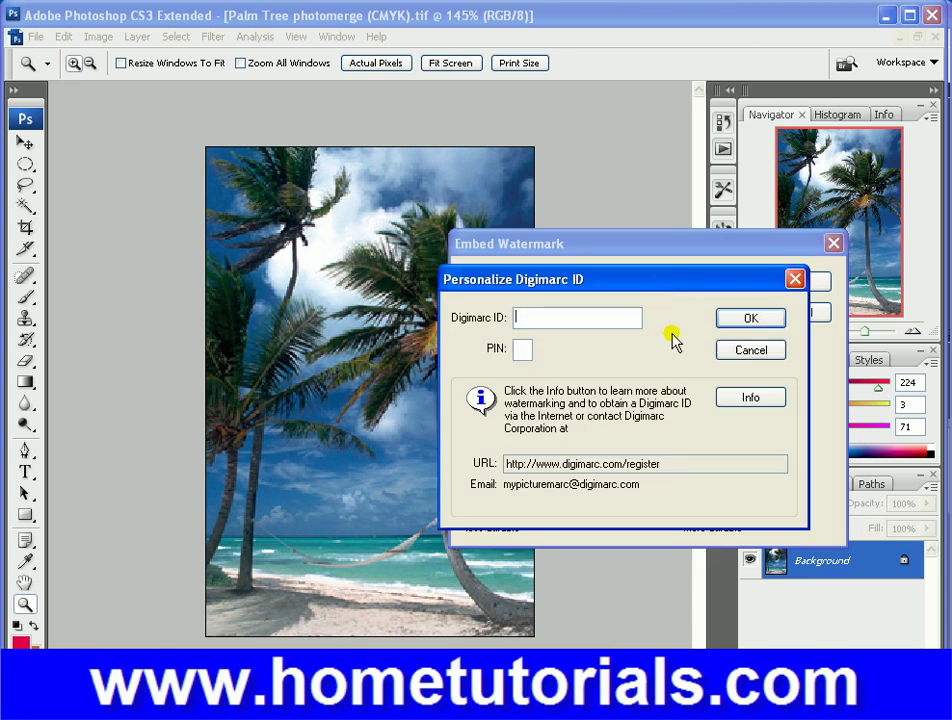
{"action": "left_click", "coordinate": [776, 357]}
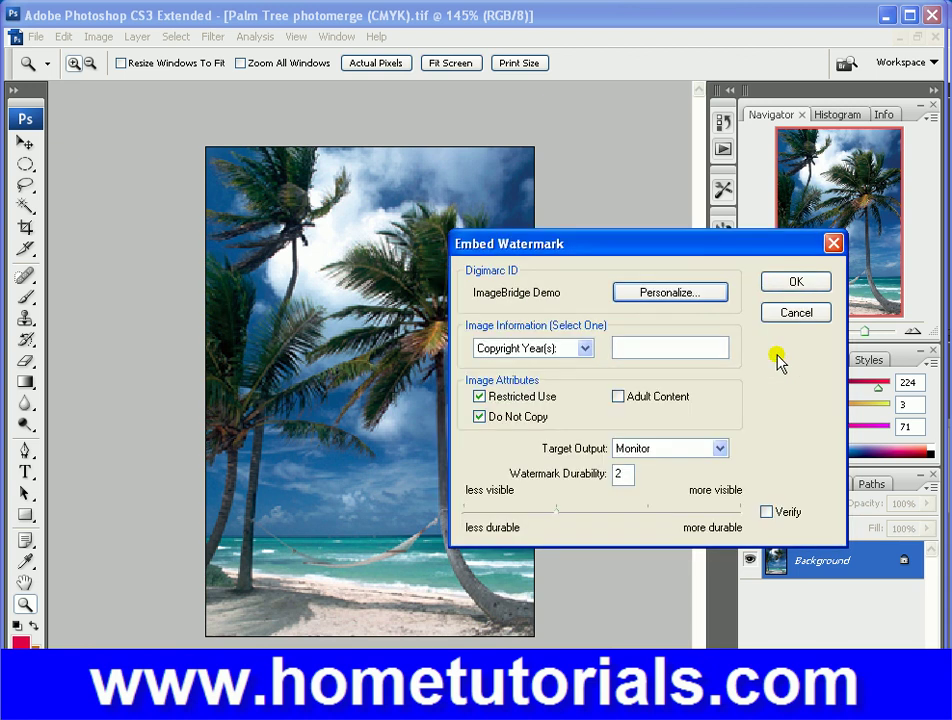
{"action": "left_click", "coordinate": [583, 350]}
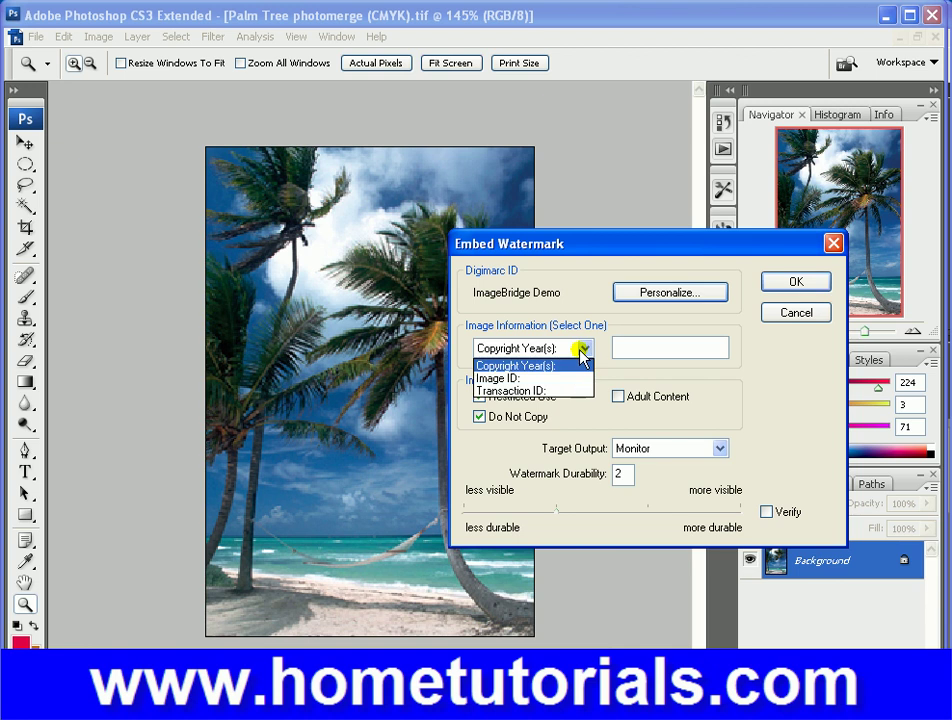
{"action": "left_click", "coordinate": [579, 352]}
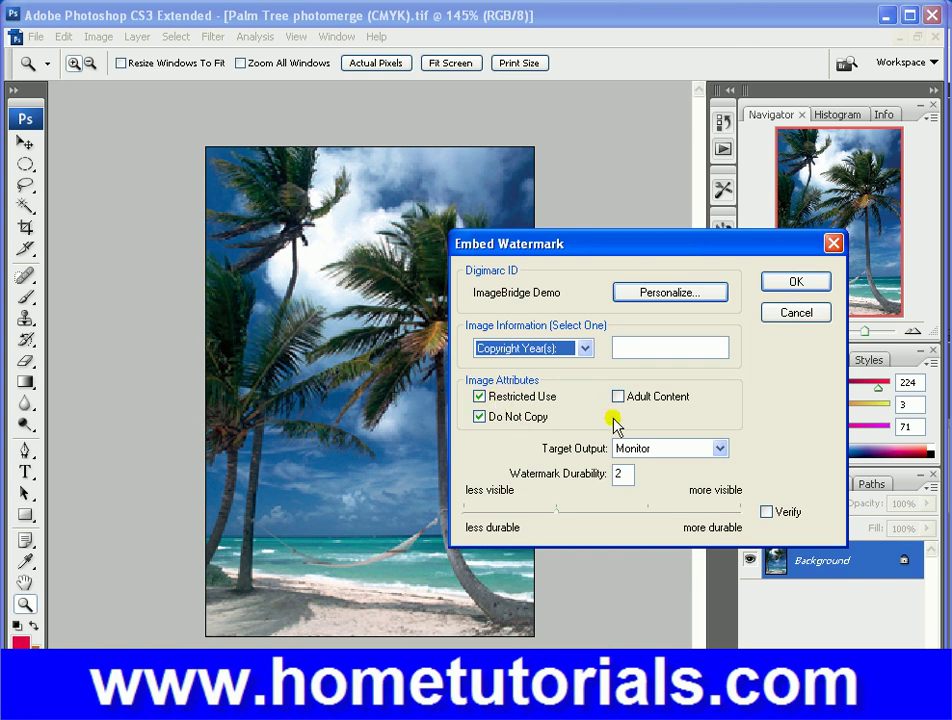
{"action": "left_click", "coordinate": [684, 446]}
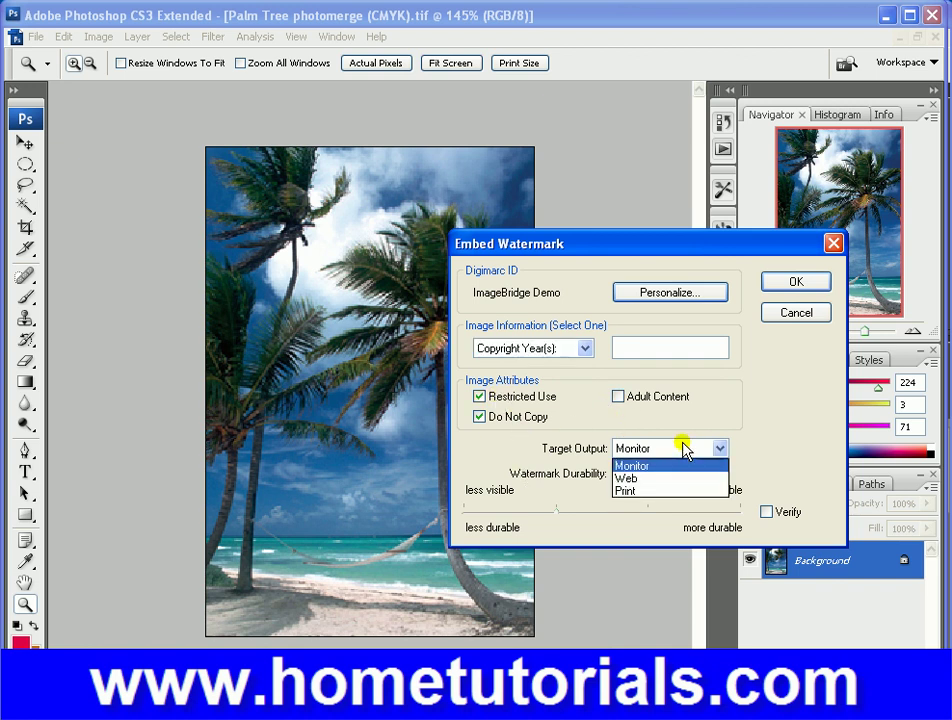
{"action": "left_click", "coordinate": [684, 448]}
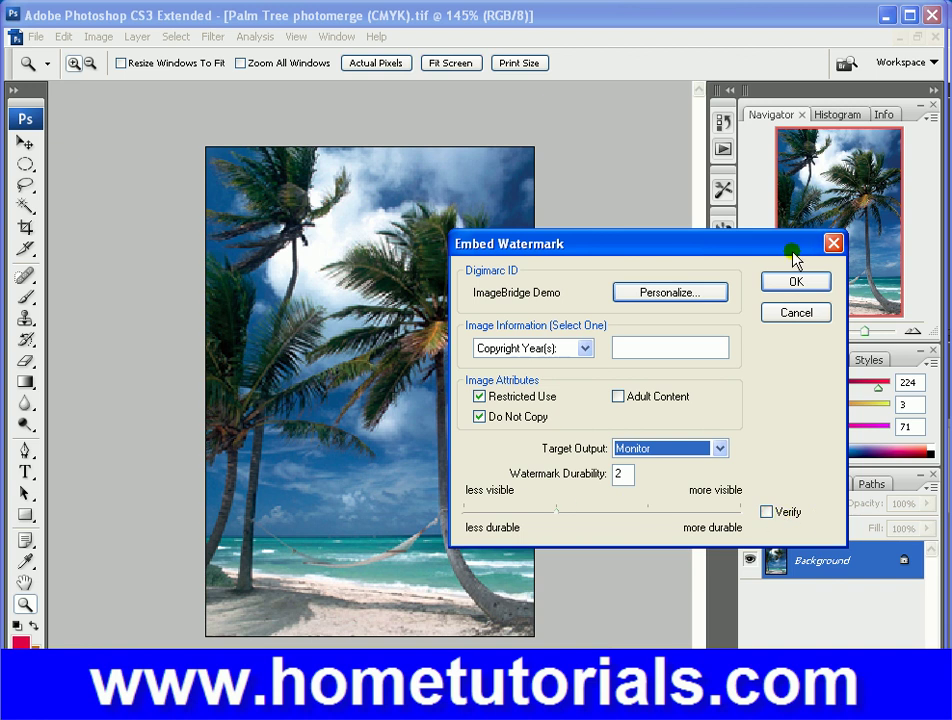
Step: Cancel Embed Watermark without embedding, then glance through the Filter menu again
{"action": "left_click", "coordinate": [795, 313]}
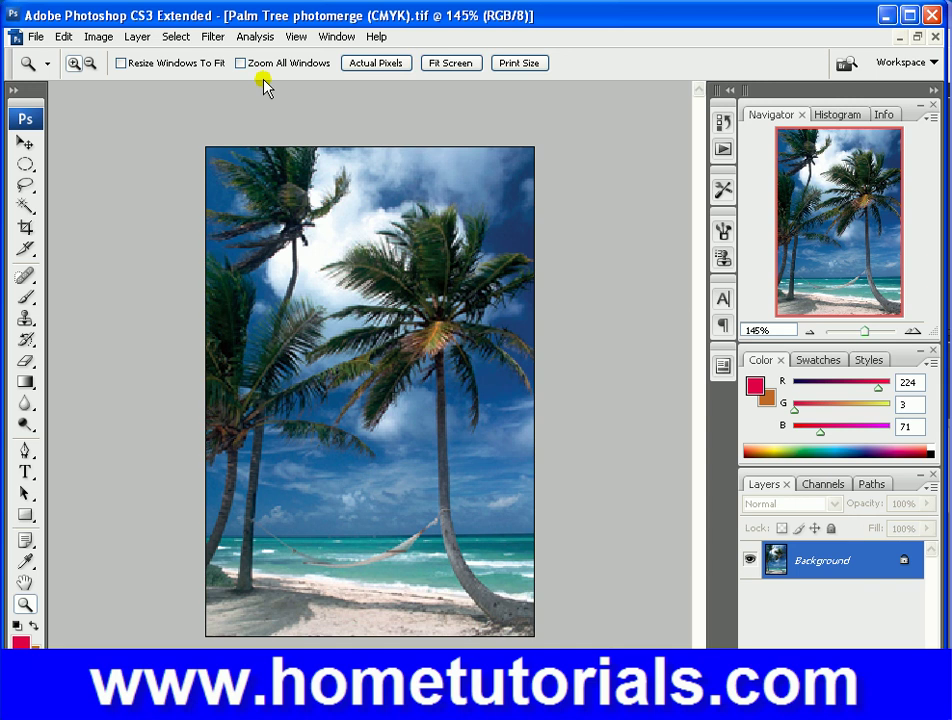
{"action": "left_click", "coordinate": [208, 38]}
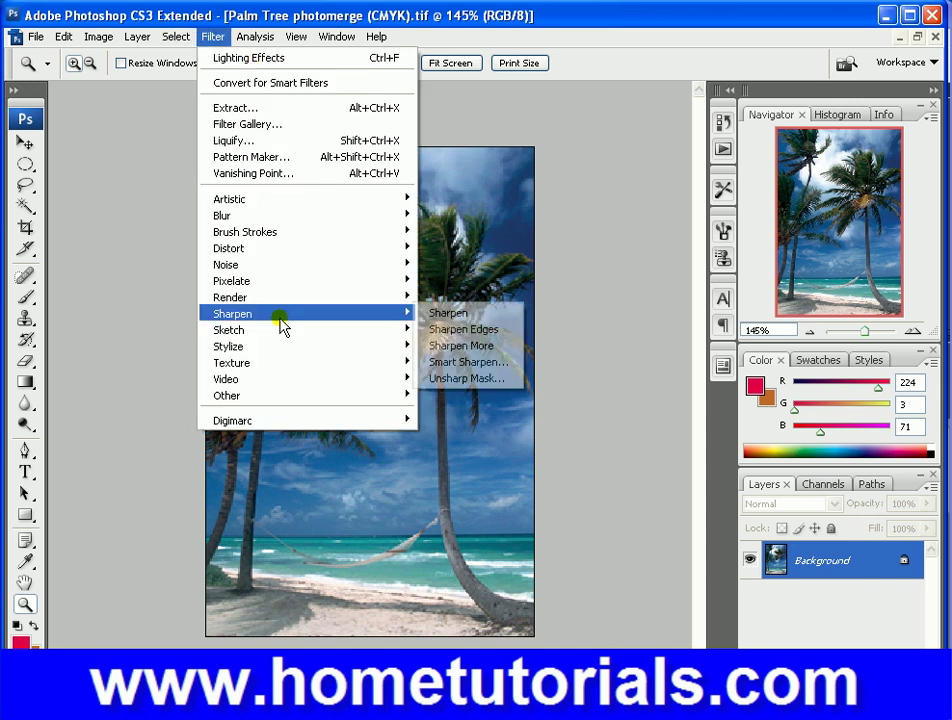
{"action": "mouse_move", "coordinate": [321, 428]}
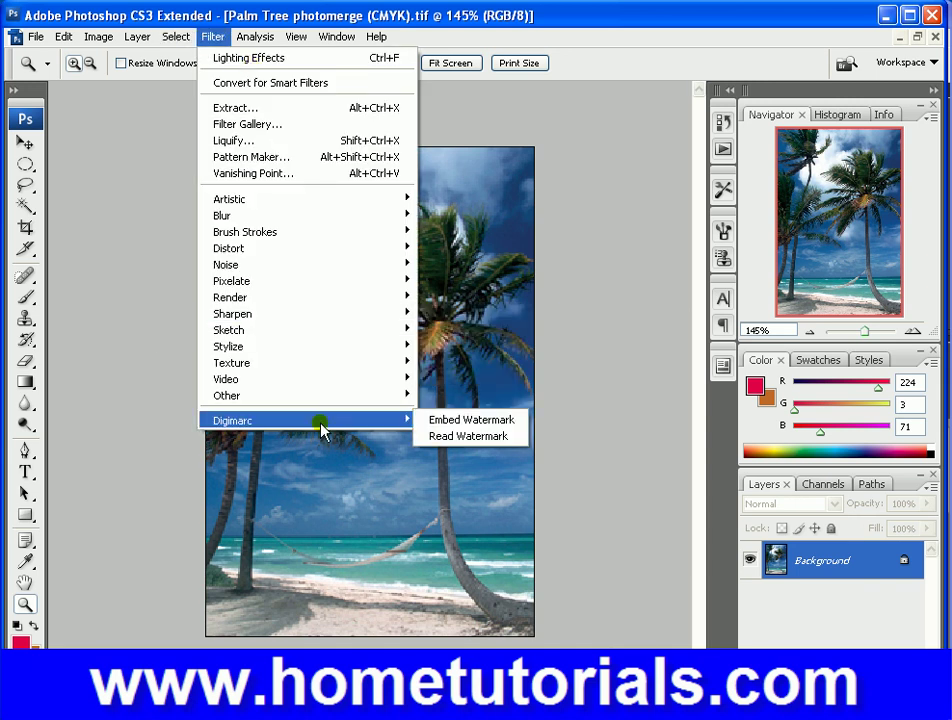